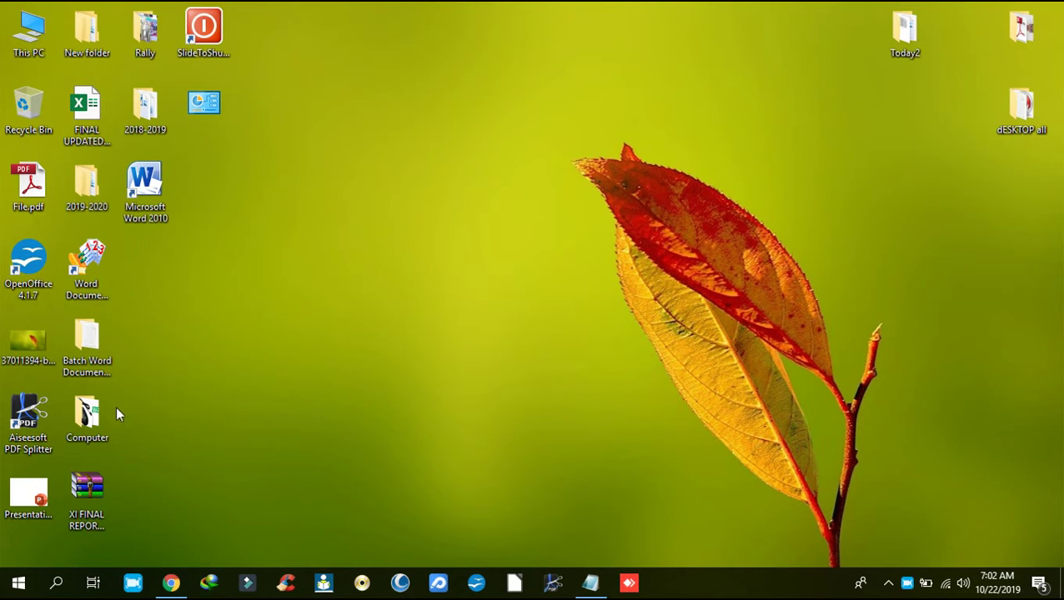
Show the power control options of the Start menu, including Restart and Shut Down, and close them again
left_click(12, 586)
left_click(359, 560)
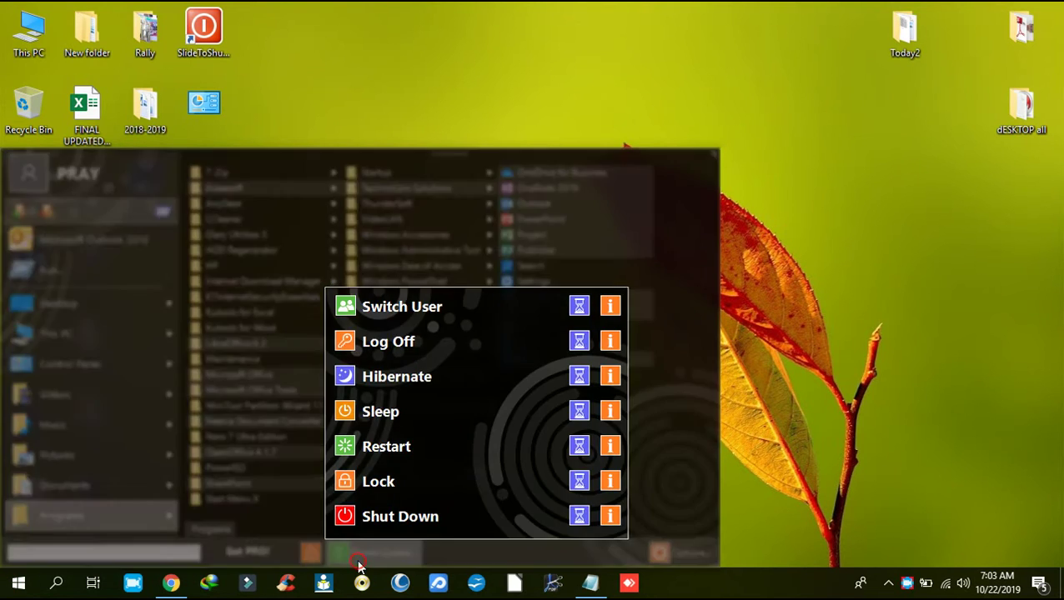
left_click(801, 396)
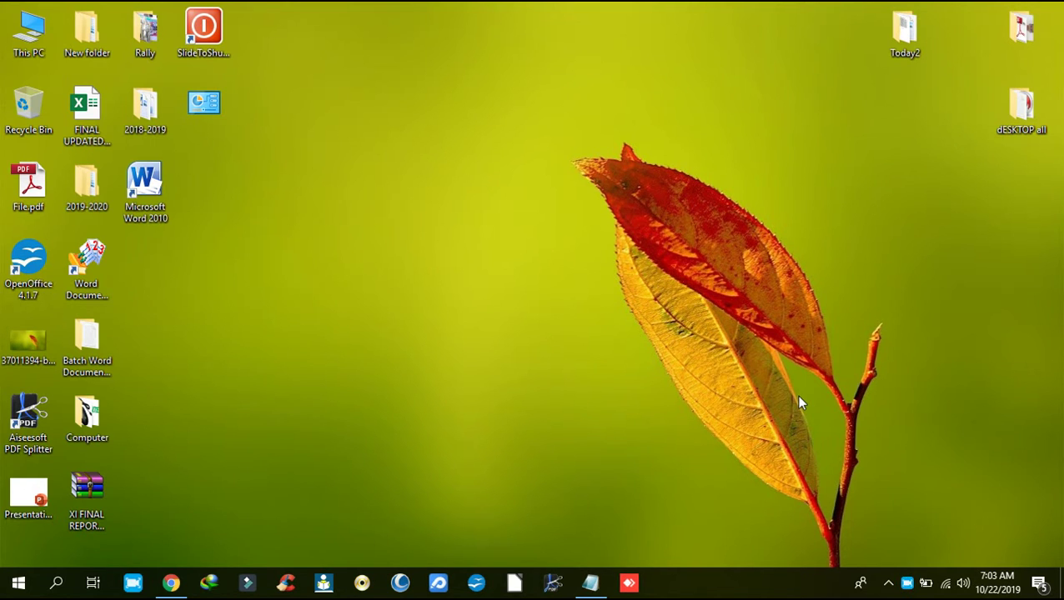
Test the existing SlideToShutDown desktop shortcut without shutting down, and move it to the Recycle Bin
double_click(209, 34)
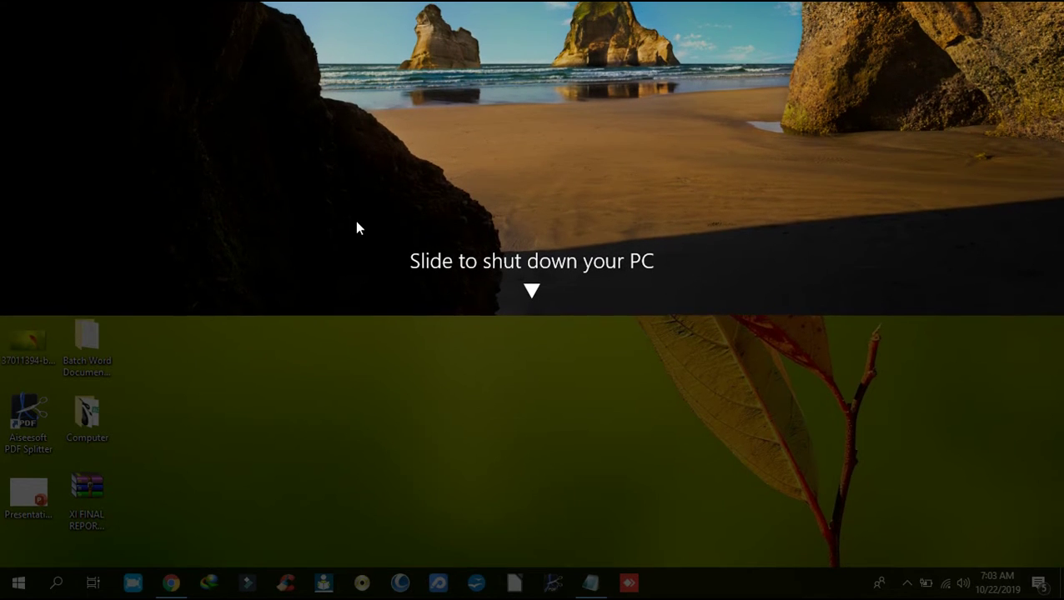
left_click(361, 391)
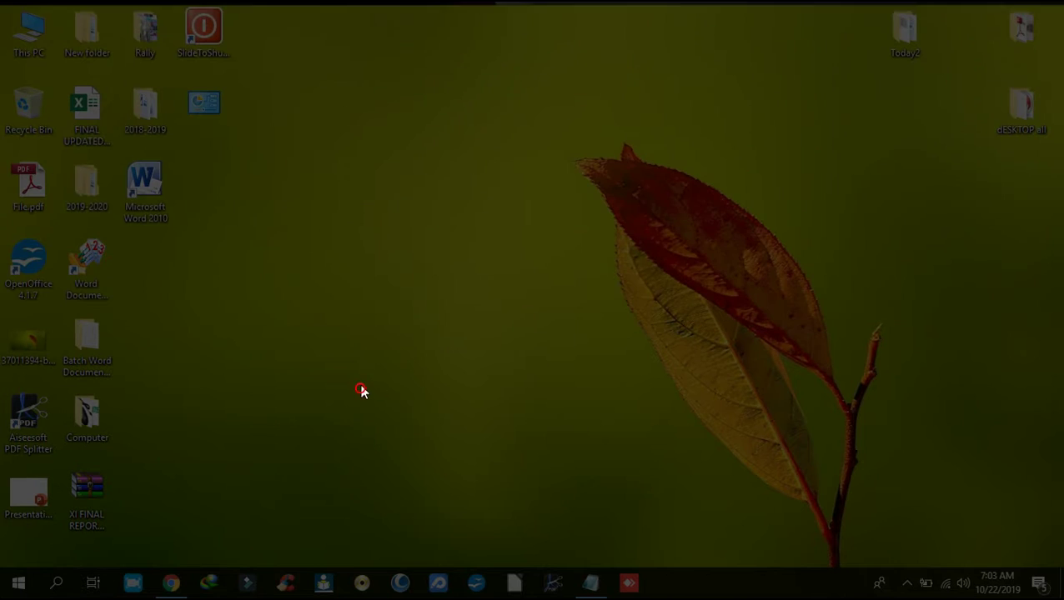
left_click_drag(178, 62, 39, 107)
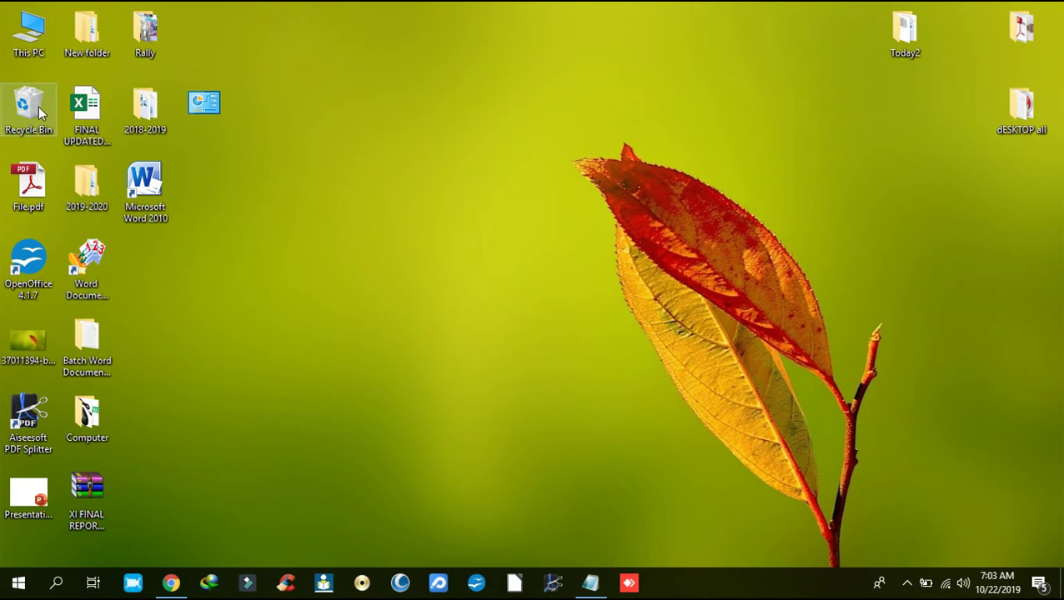
Open the System32 folder inside the Windows folder on Local Disk (C:)
double_click(32, 40)
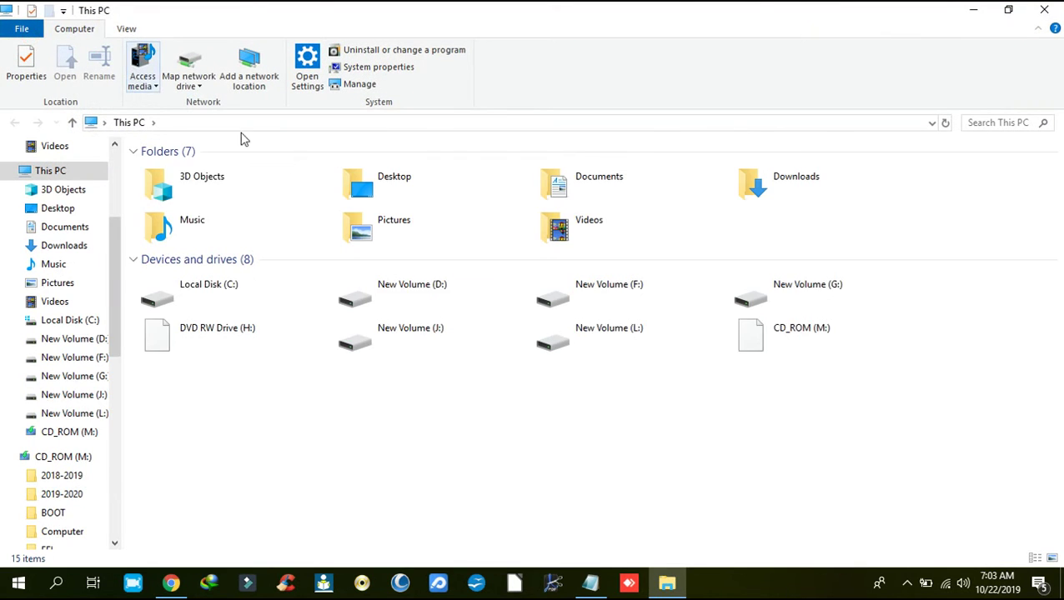
double_click(244, 302)
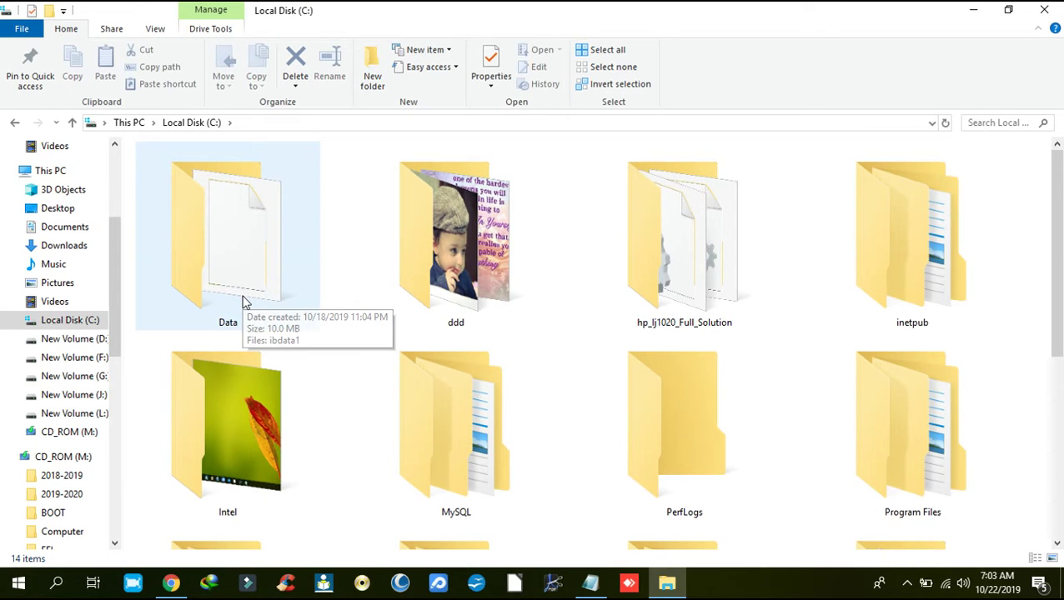
key("w")
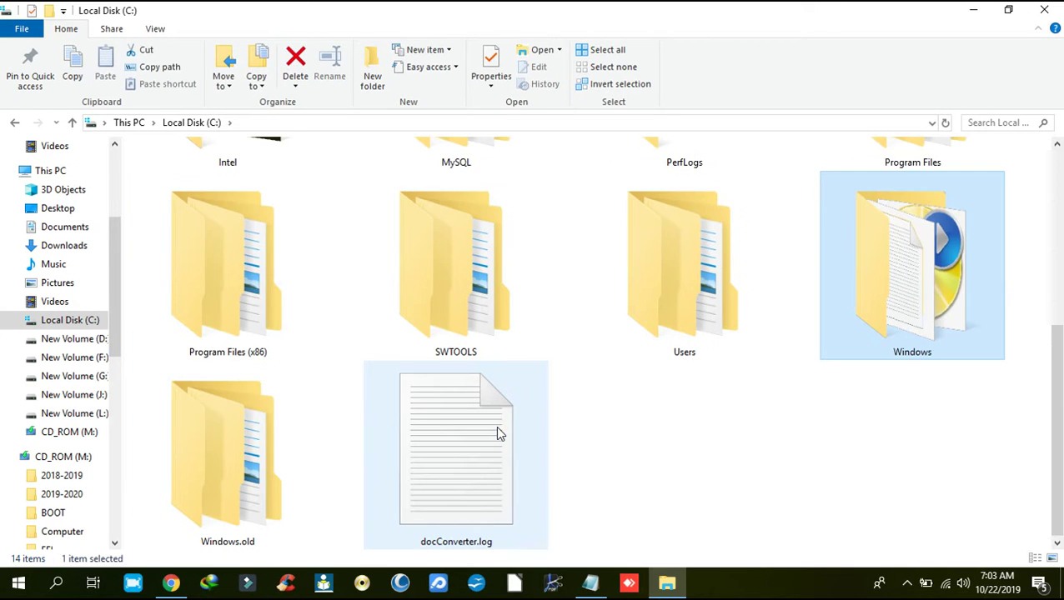
double_click(909, 316)
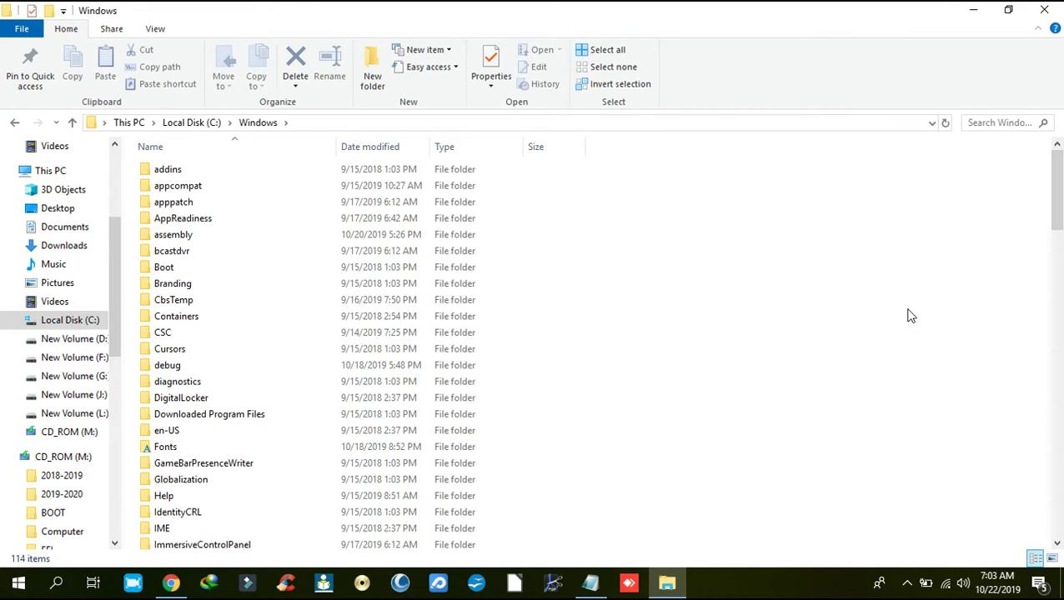
key("s")
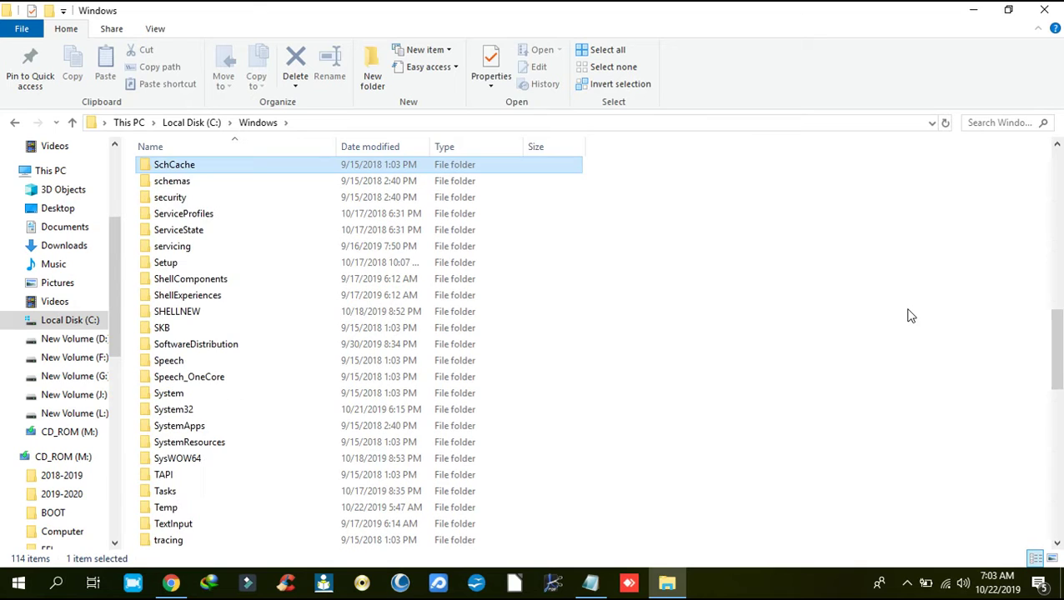
key("Down")
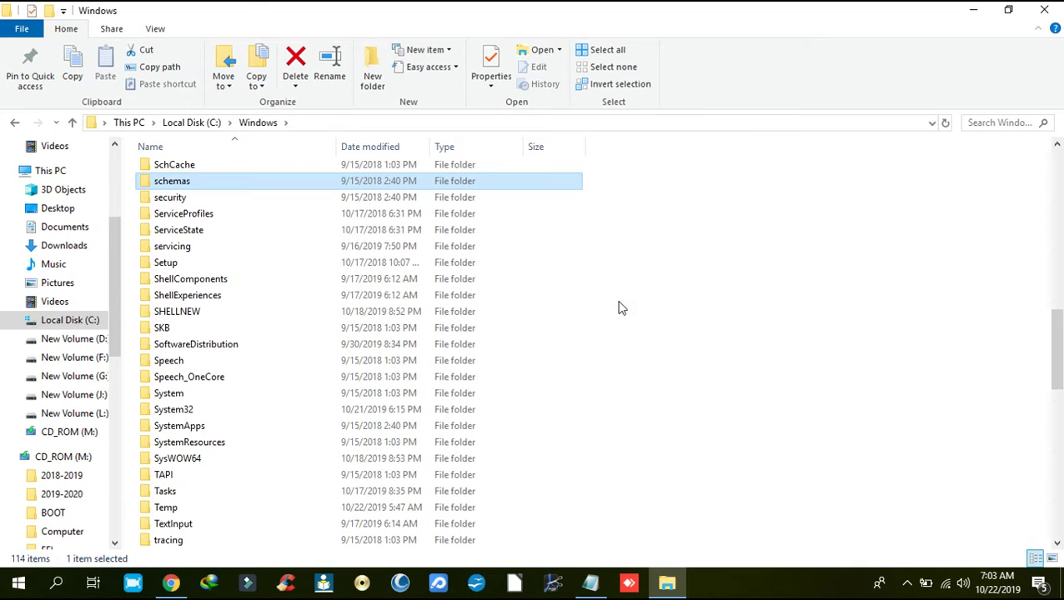
double_click(189, 411)
Search System32 for "slide", copy the SlideToShutDown.exe file and close the folder window
left_click(1014, 124)
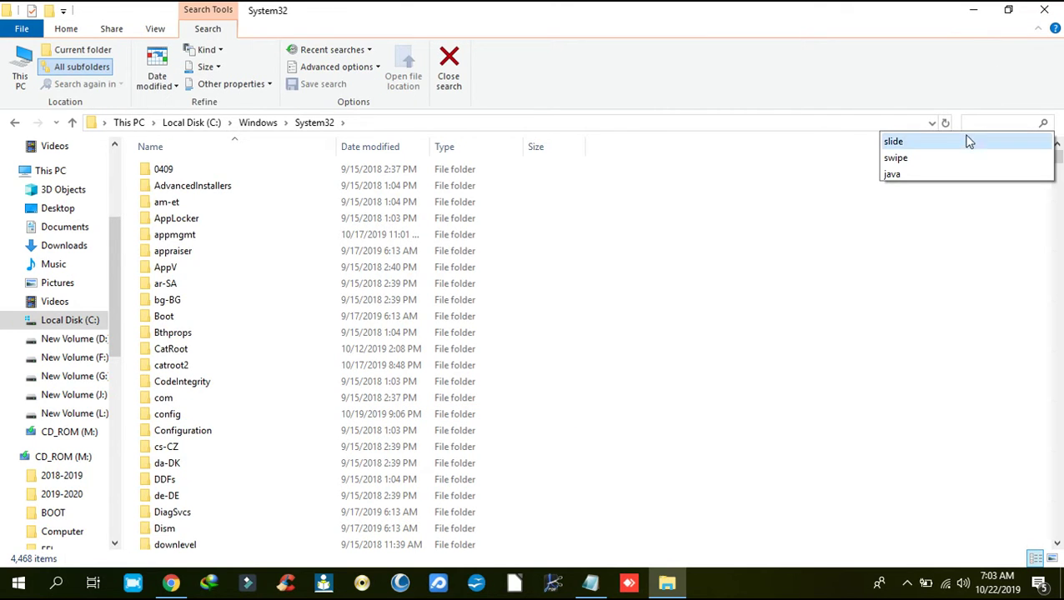
left_click(917, 141)
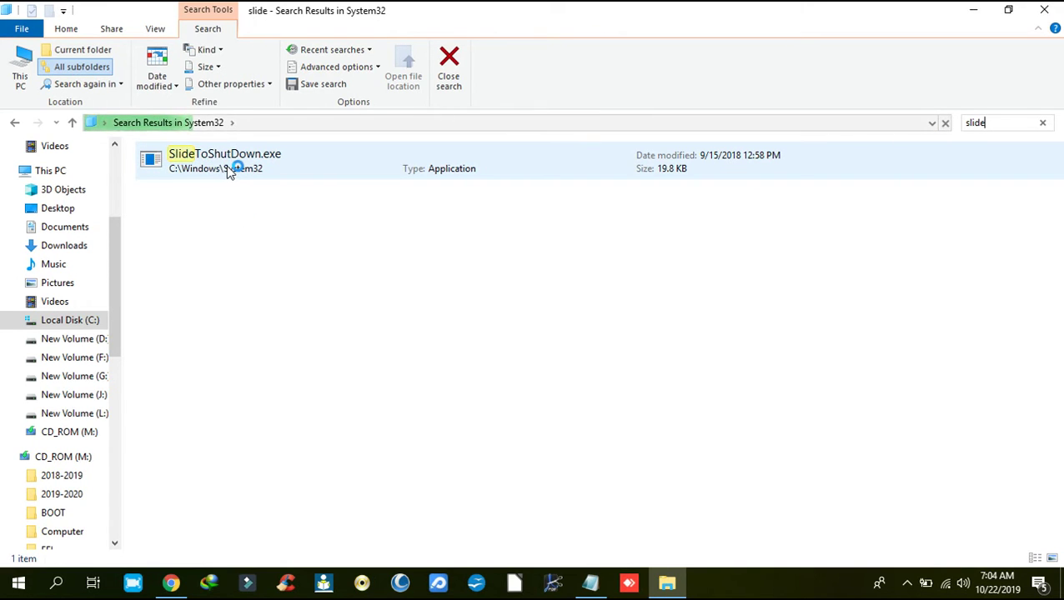
left_click(230, 170)
right_click(230, 170)
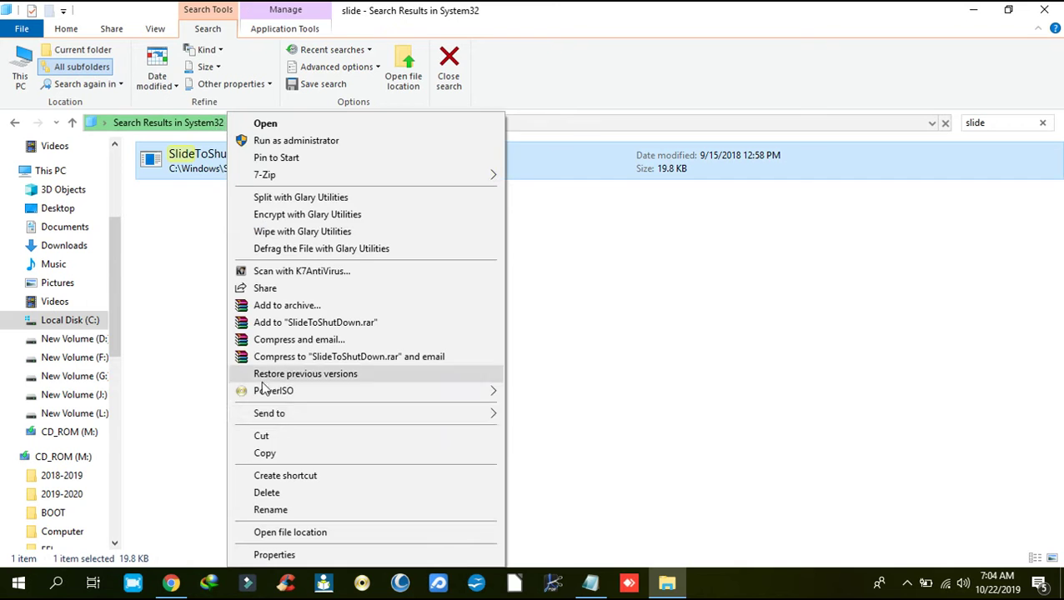
left_click(275, 456)
left_click(1058, 8)
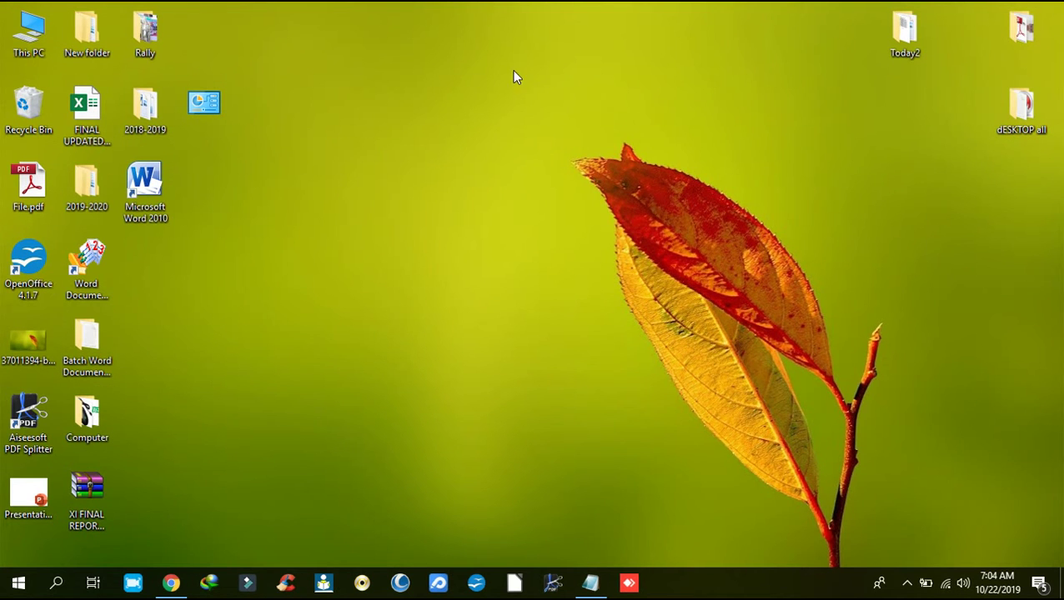
Paste SlideToShutDown.exe onto the desktop beside the Rally folder and test it without shutting down
right_click(425, 72)
left_click(473, 131)
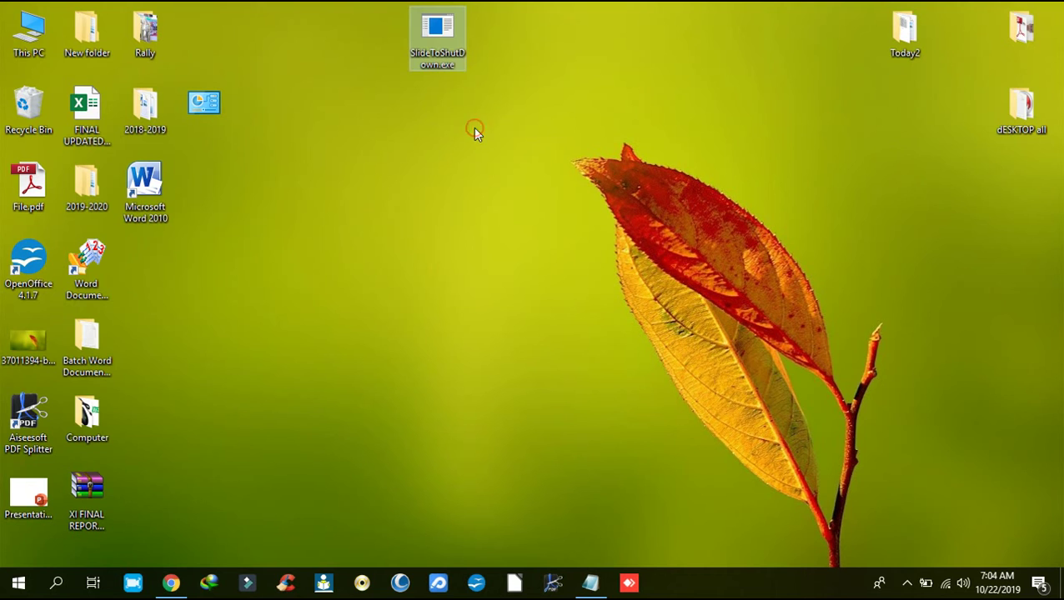
left_click_drag(443, 37, 219, 38)
left_click(287, 81)
double_click(215, 42)
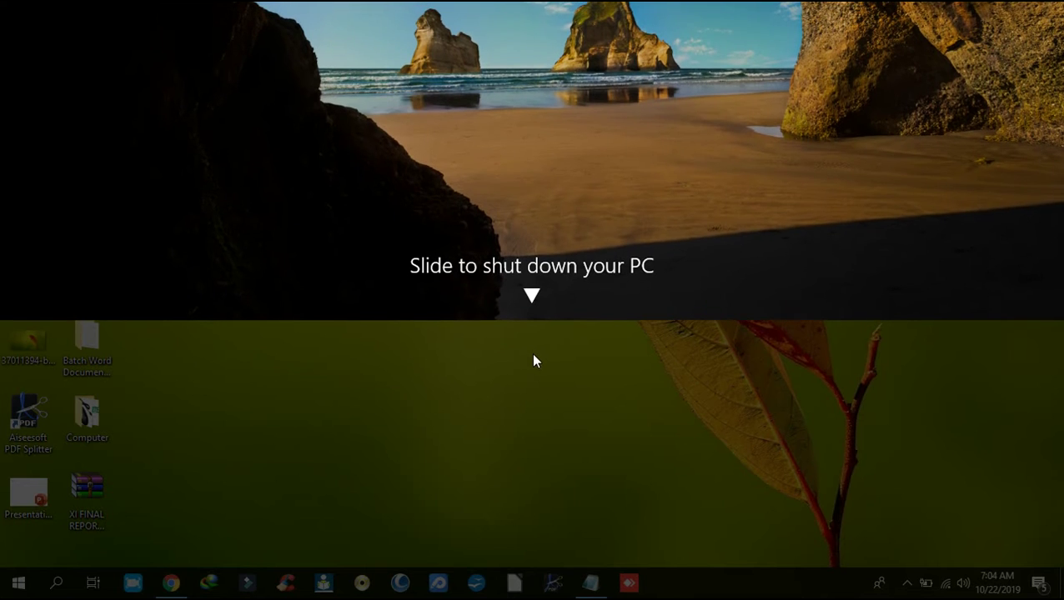
left_click(547, 399)
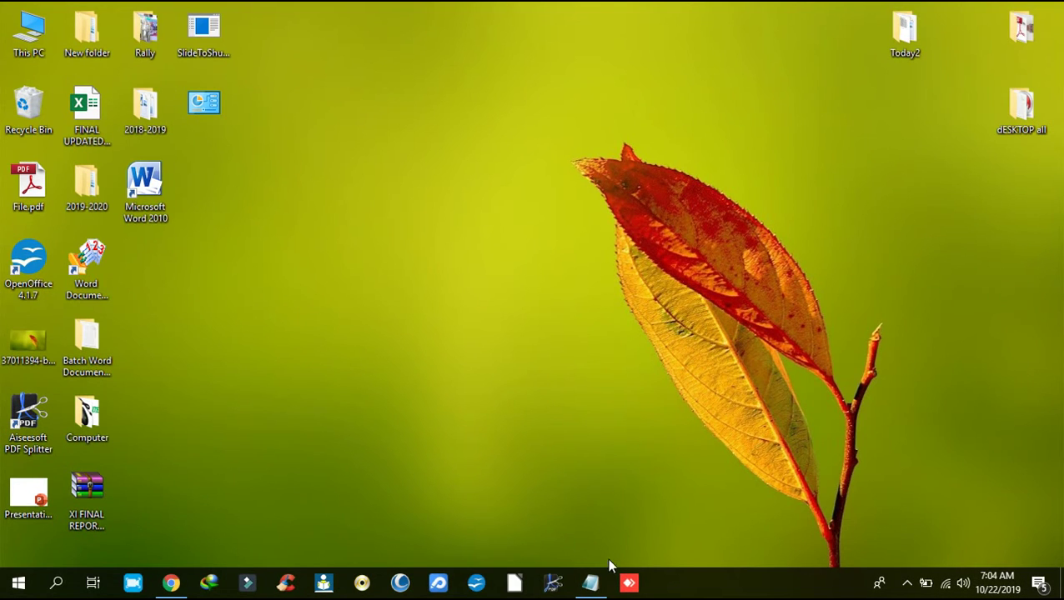
Copy the path %windir%\System32\SlideToShutDown.exe from the Notepad notes and minimize Notepad
left_click(590, 583)
left_click(605, 199)
left_click_drag(758, 48, 213, 50)
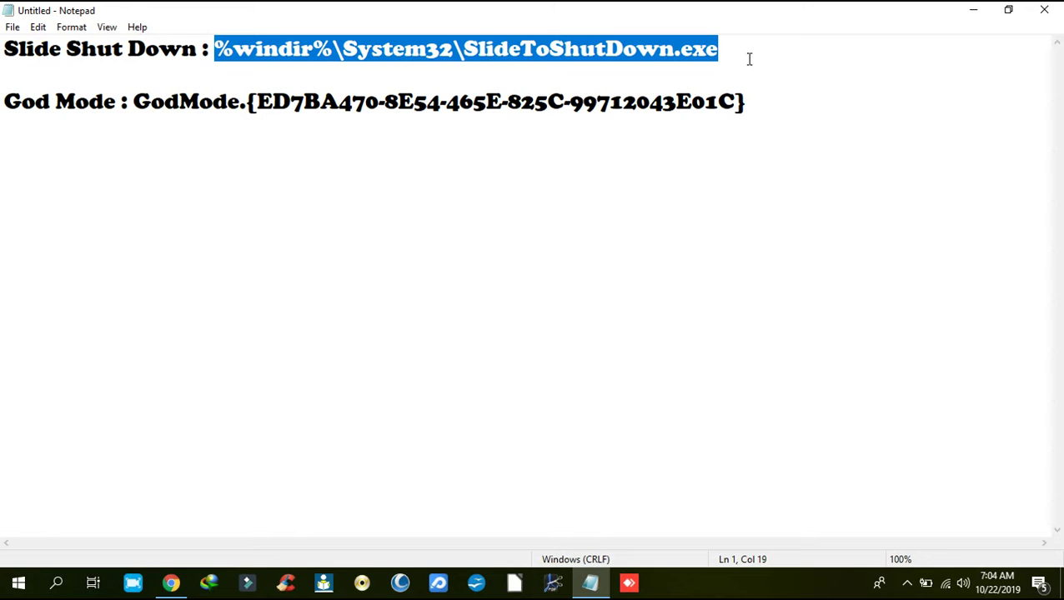
right_click(678, 51)
left_click(700, 104)
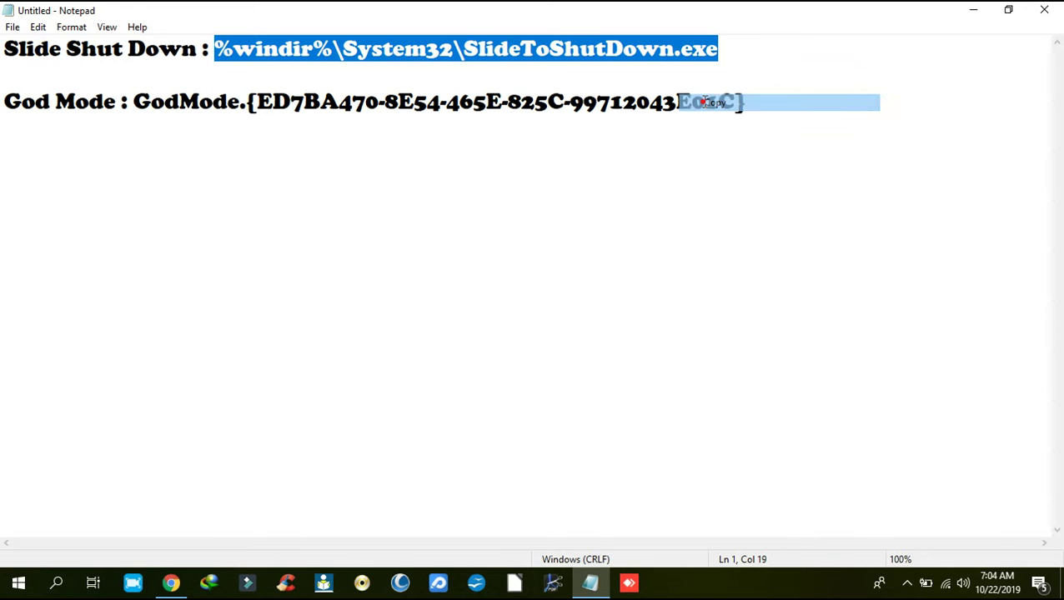
left_click(982, 17)
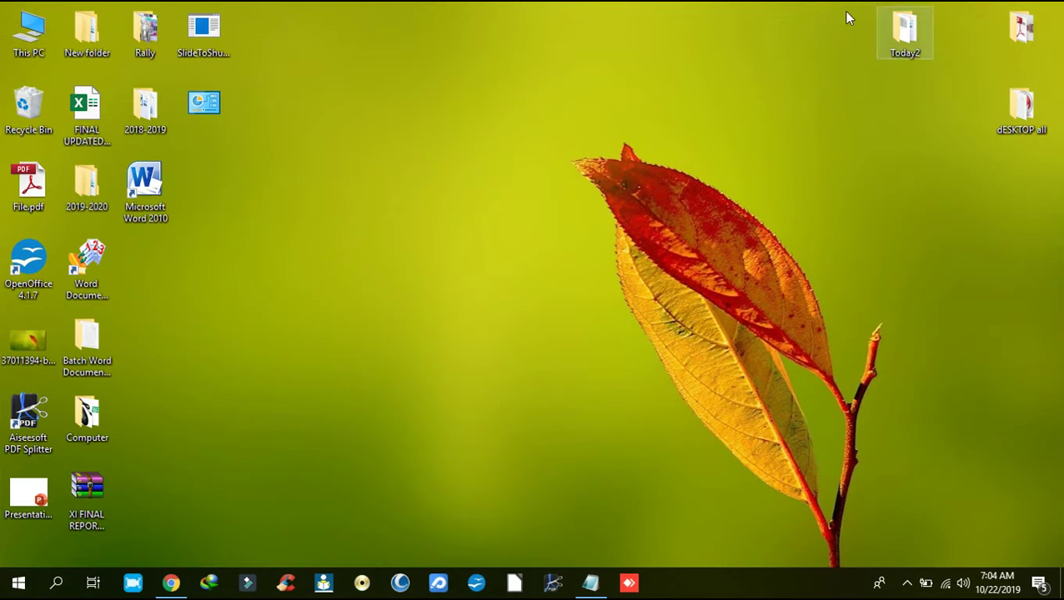
Create a desktop shortcut to %windir%\System32\SlideToShutDown.exe, keeping the suggested name SlideToShutDown.exe
right_click(343, 47)
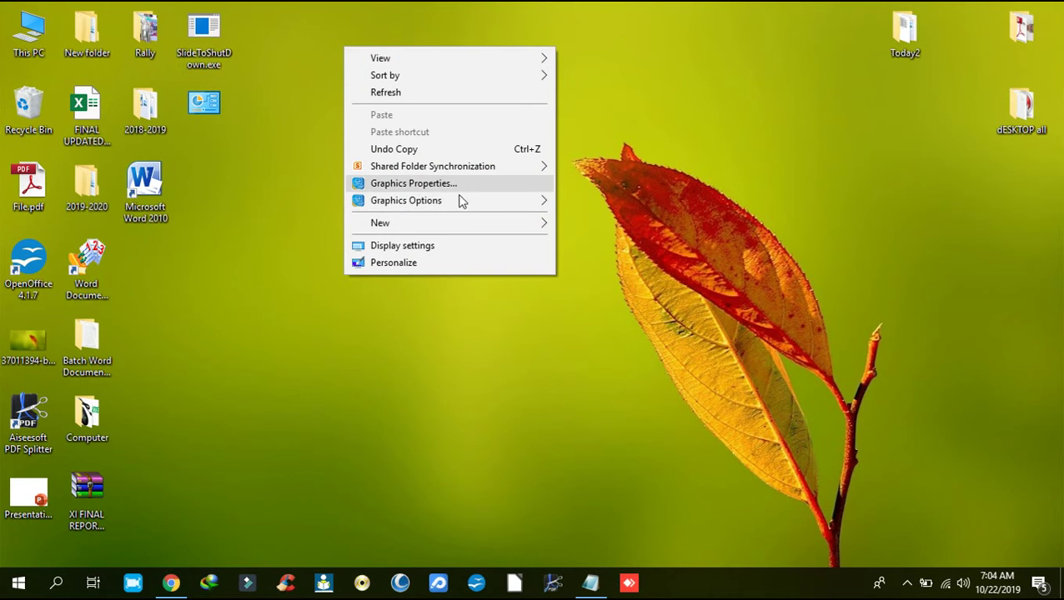
left_click(462, 222)
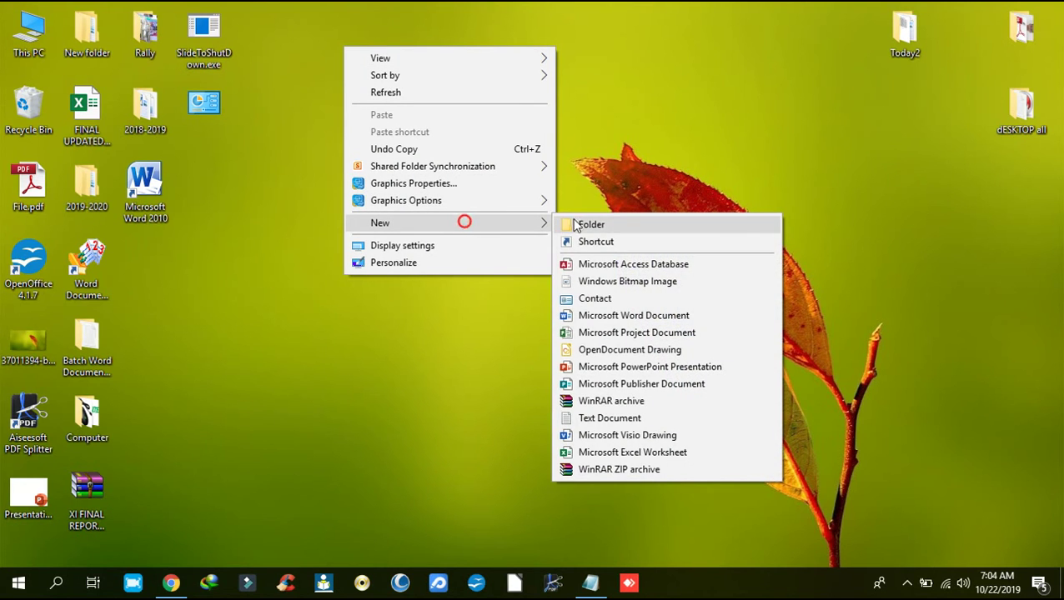
left_click(622, 241)
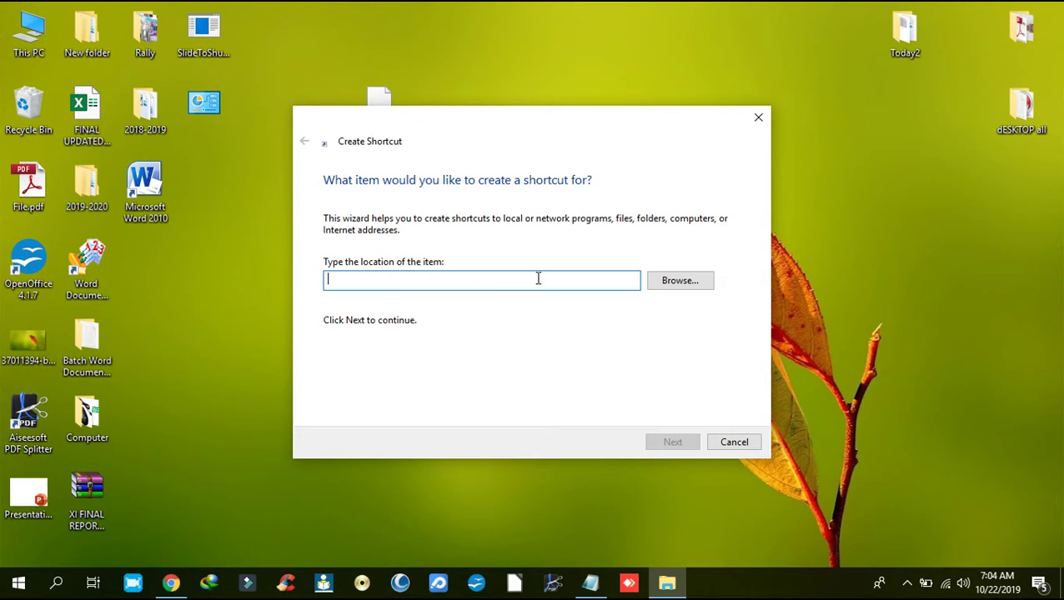
right_click(482, 281)
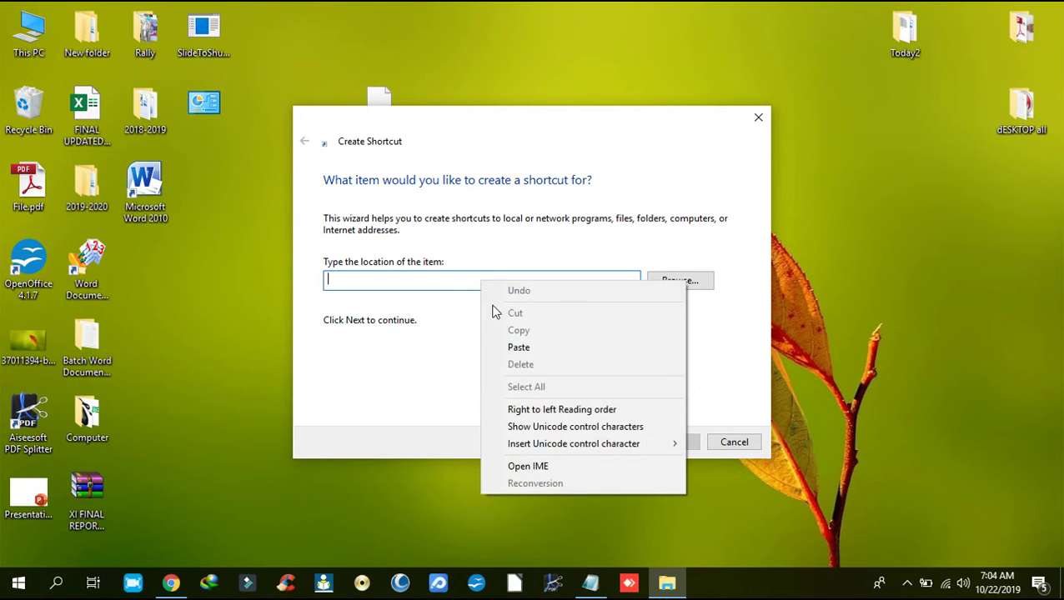
left_click(525, 342)
left_click(684, 447)
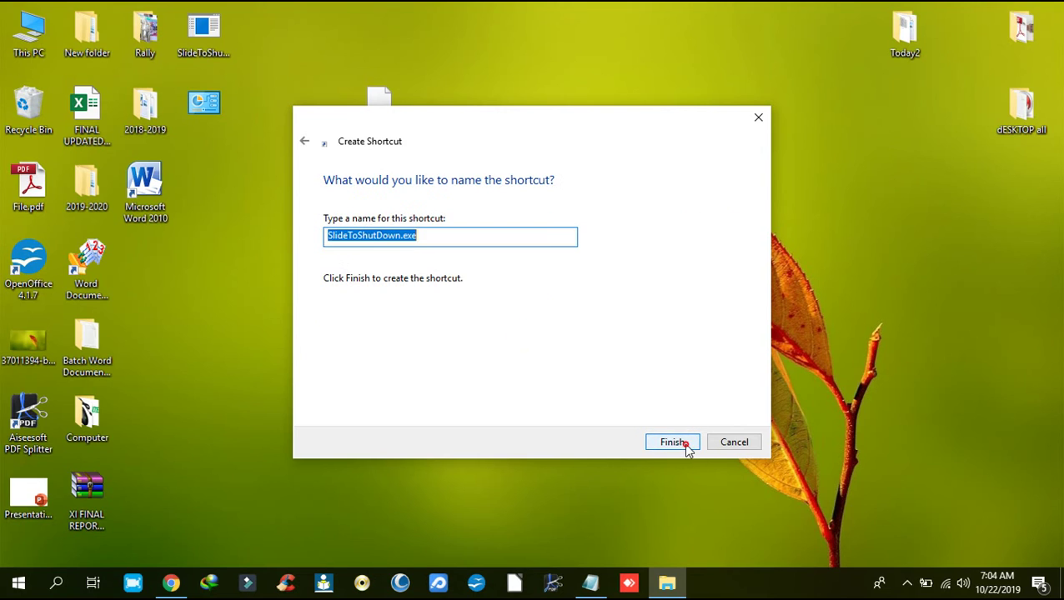
left_click_drag(419, 237, 297, 237)
left_click(672, 443)
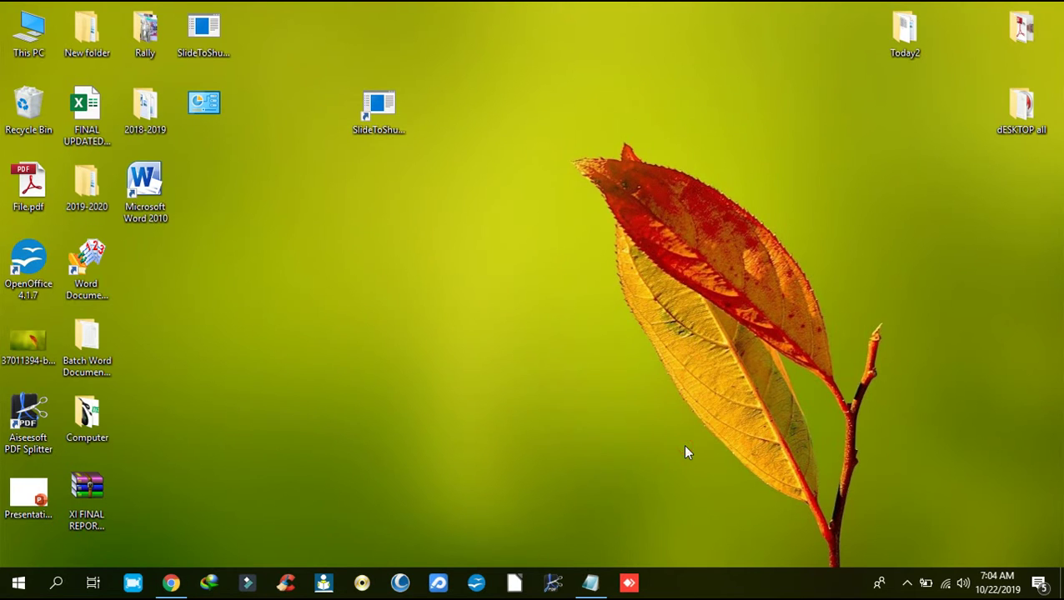
Change the icon of the new SlideToShutDown.exe shortcut to the red power symbol from SHELL32
left_click_drag(394, 57, 390, 228)
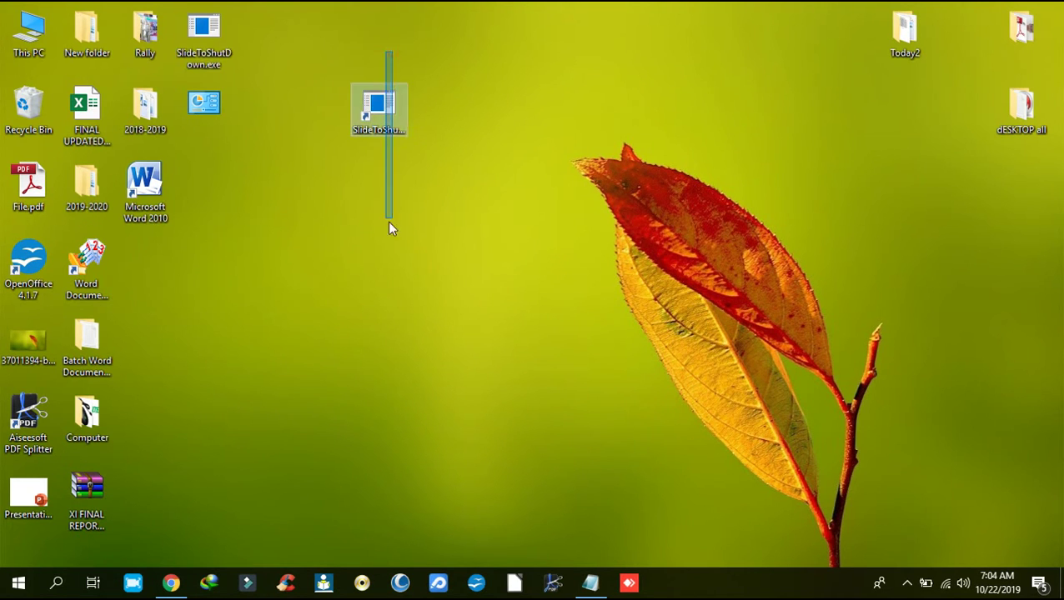
left_click(444, 194)
left_click(377, 109)
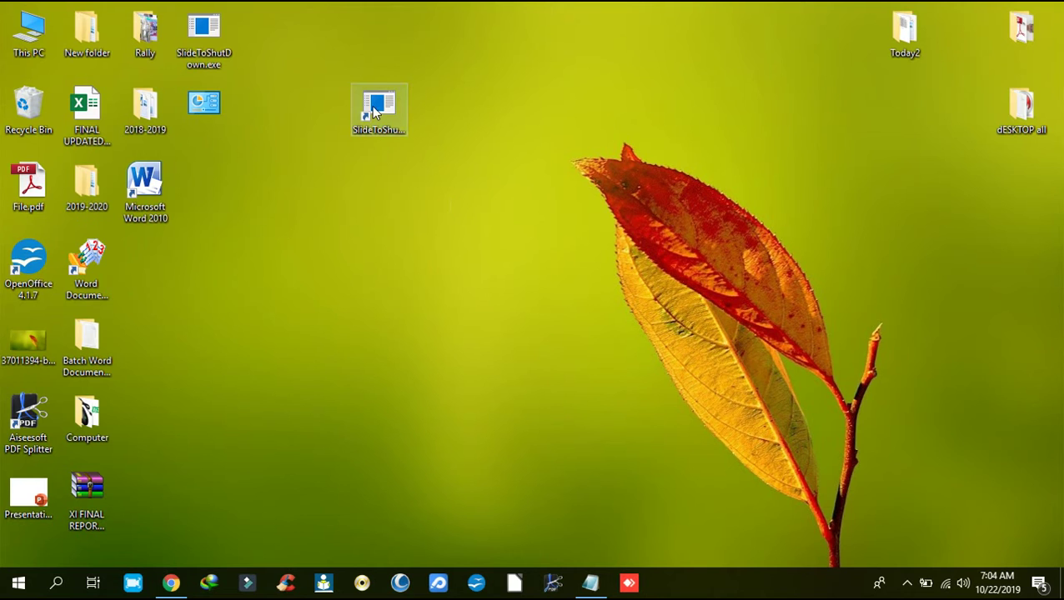
right_click(370, 103)
left_click(425, 484)
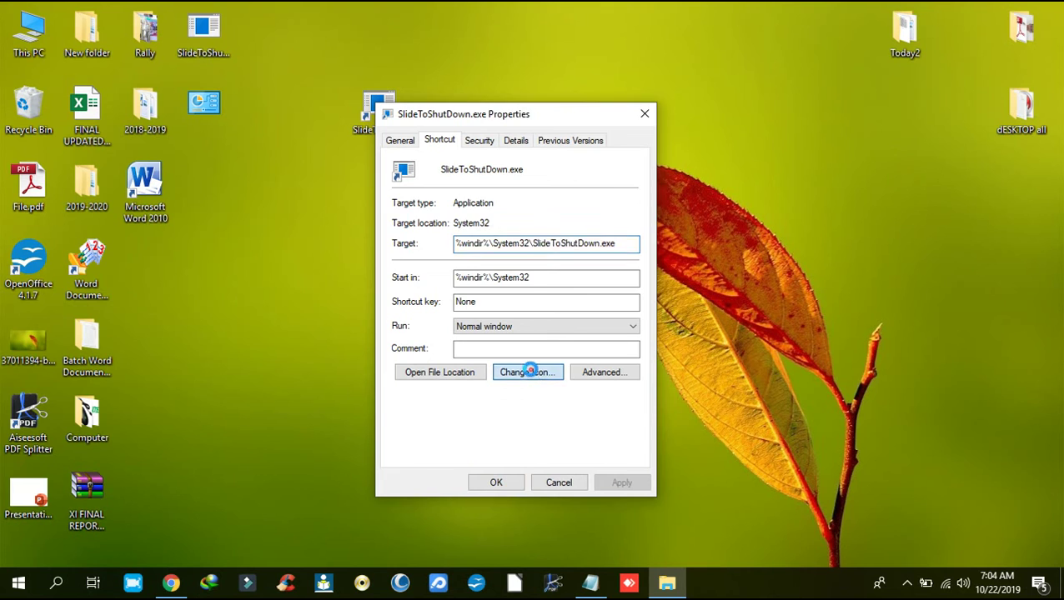
left_click(531, 373)
left_click(642, 295)
left_click(622, 385)
left_click(552, 437)
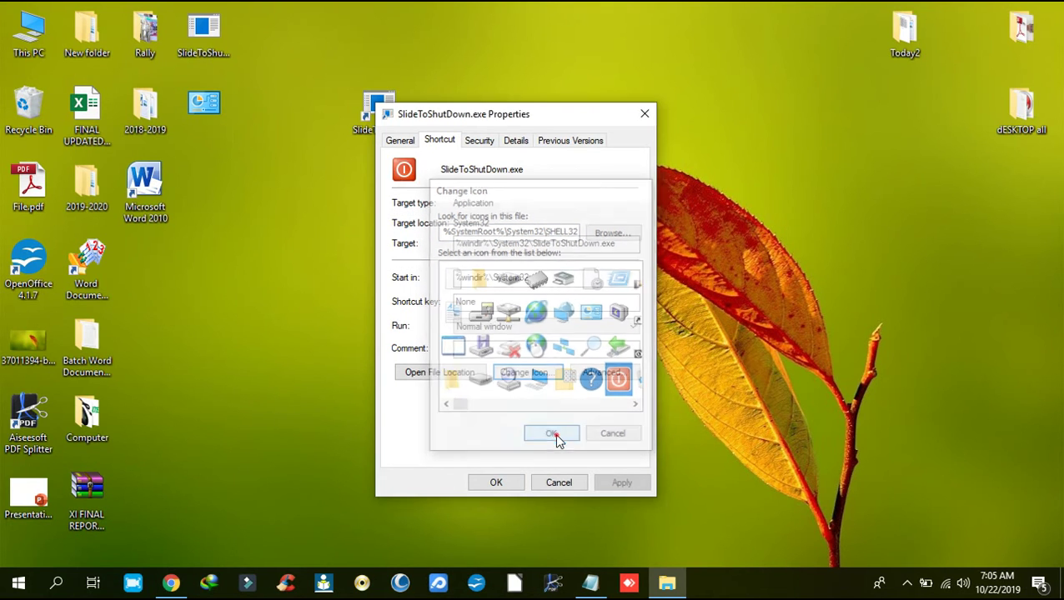
left_click(516, 475)
Place the red-icon shortcut beside the SlideToShutDown.exe file on the desktop and test it without shutting down
left_click_drag(397, 133, 288, 44)
double_click(282, 44)
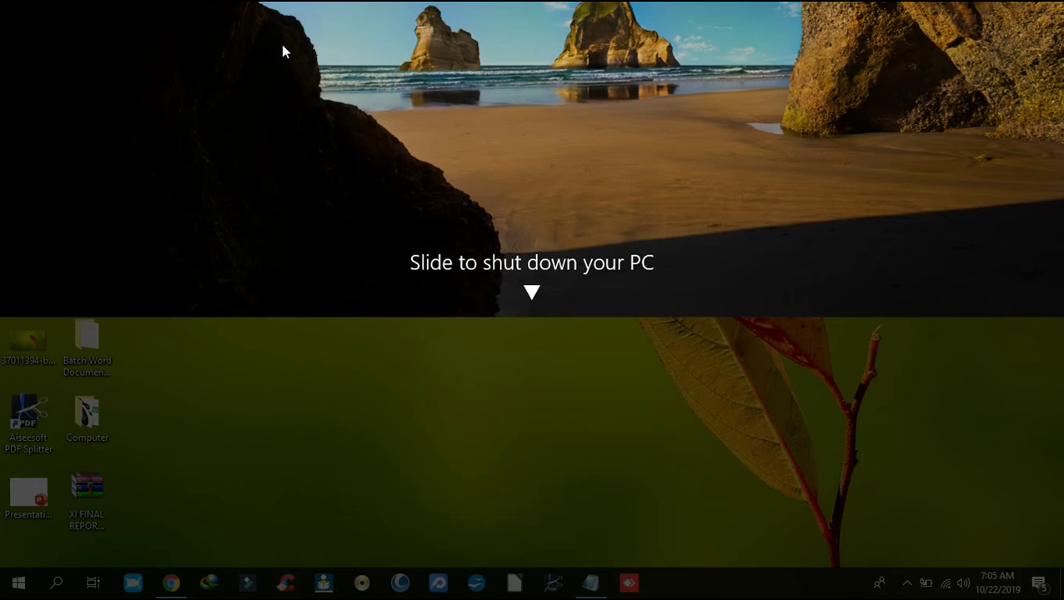
left_click(536, 457)
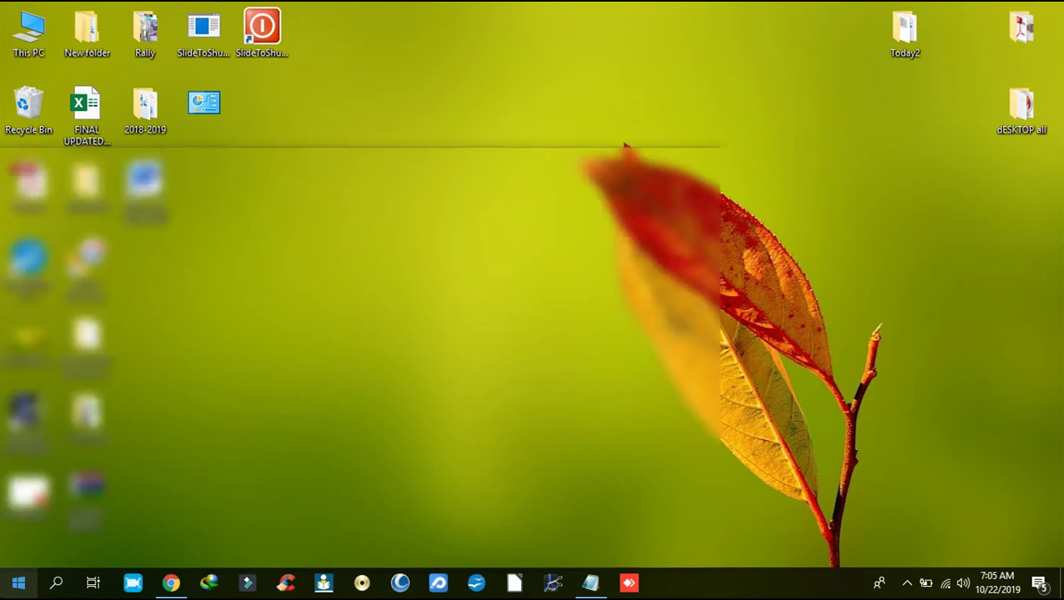
View the list of Control Panel entries in the Start menu and close it
left_click(18, 583)
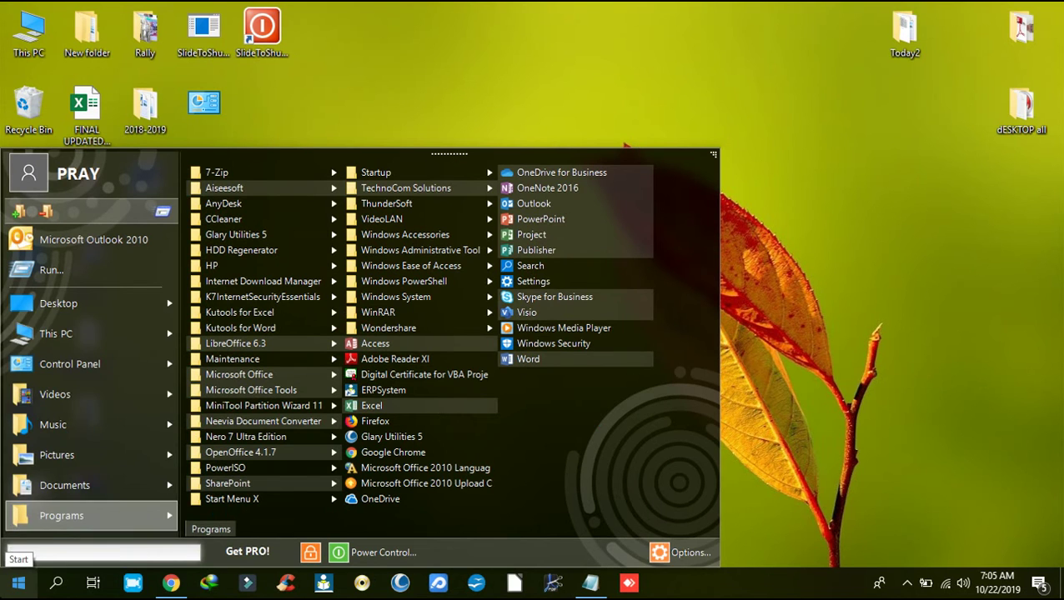
left_click(110, 362)
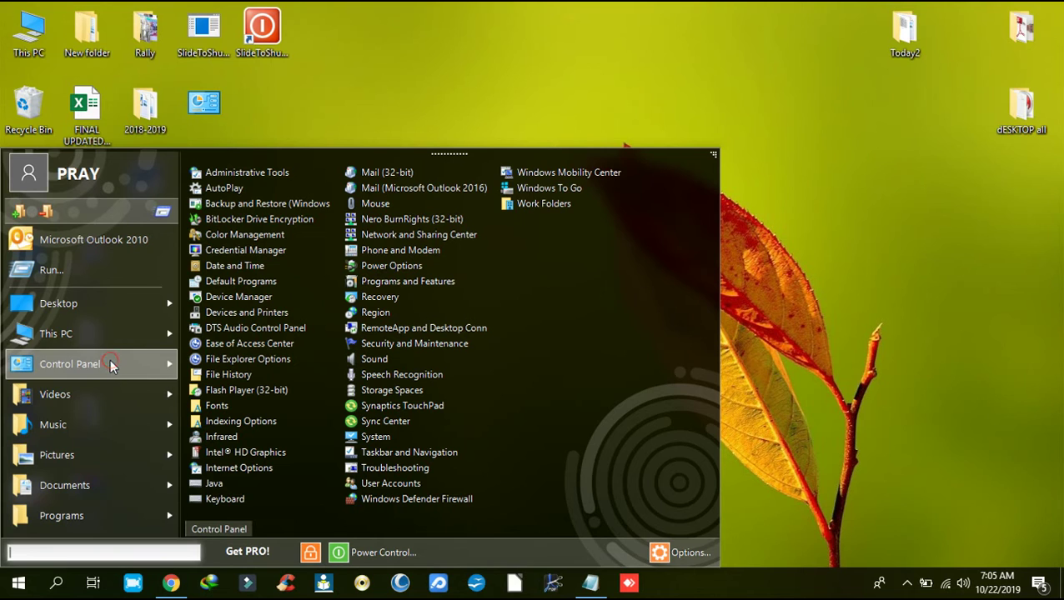
left_click(842, 355)
Open the full Control Panel with the Run command control, look over all its items and close it
key("super+r")
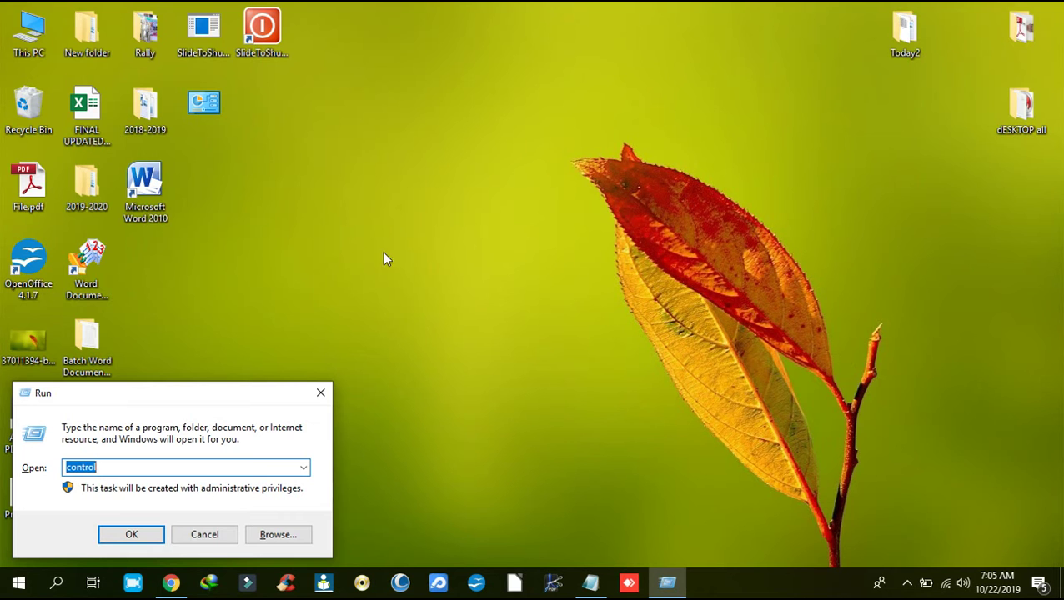
left_click(147, 472)
left_click(152, 531)
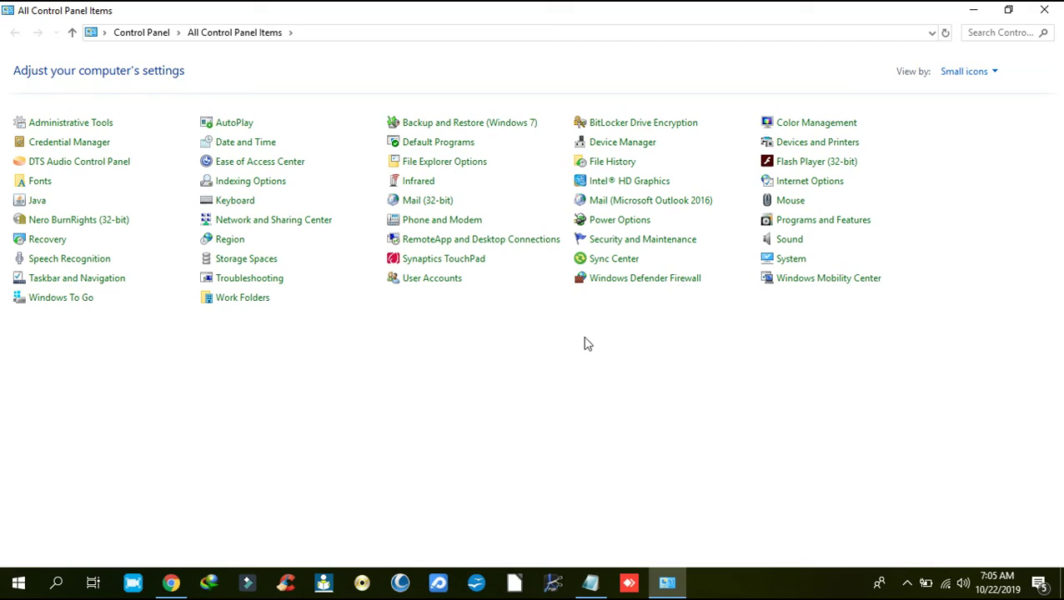
left_click(1000, 111)
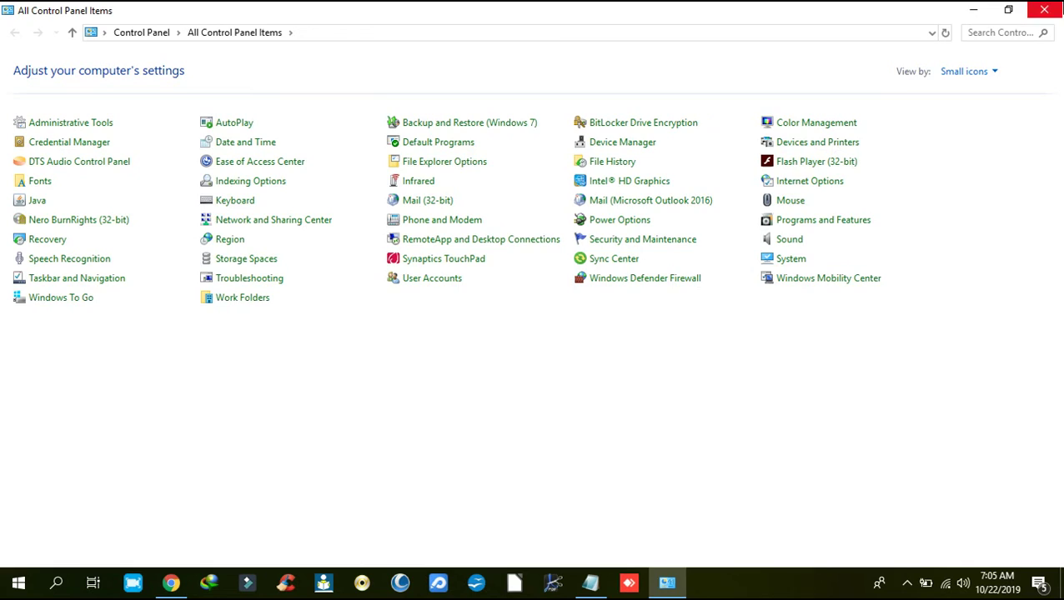
left_click(1043, 10)
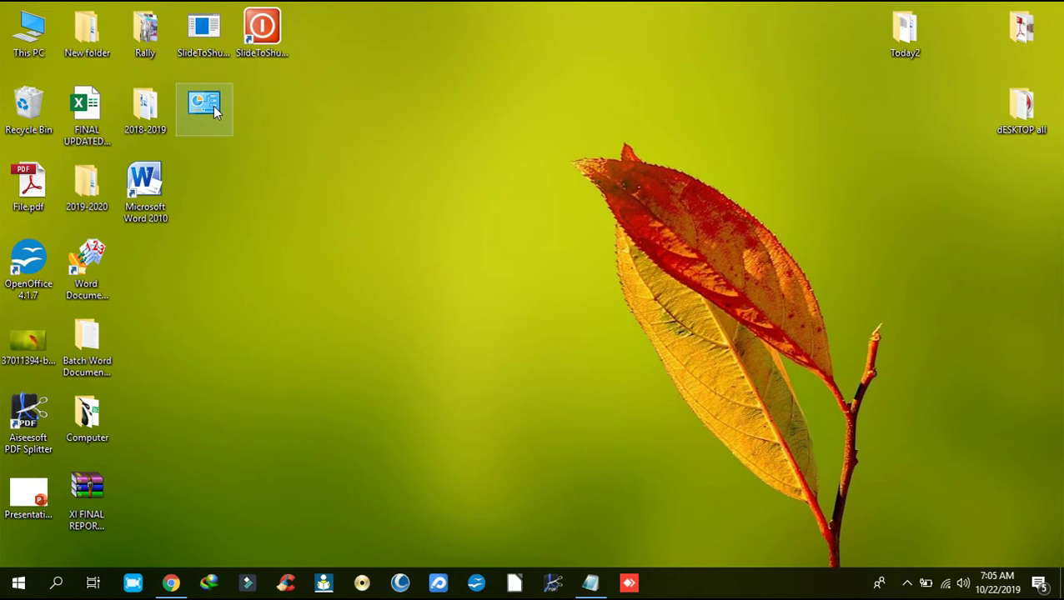
Browse the settings inside the existing God Mode desktop item, close it and move the item to the Recycle Bin
double_click(213, 106)
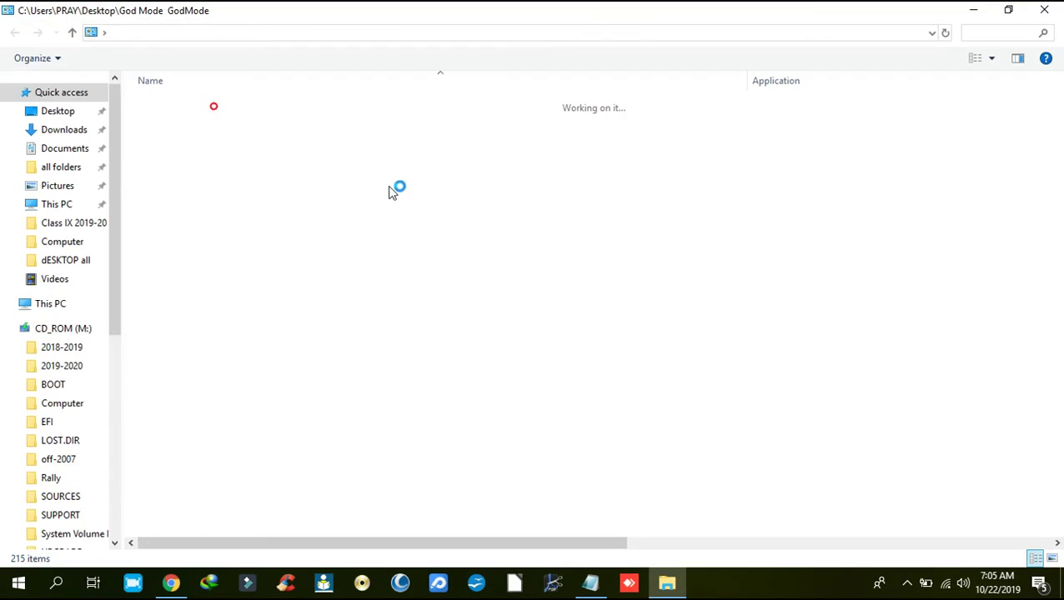
scroll(440, 209, "down", 20)
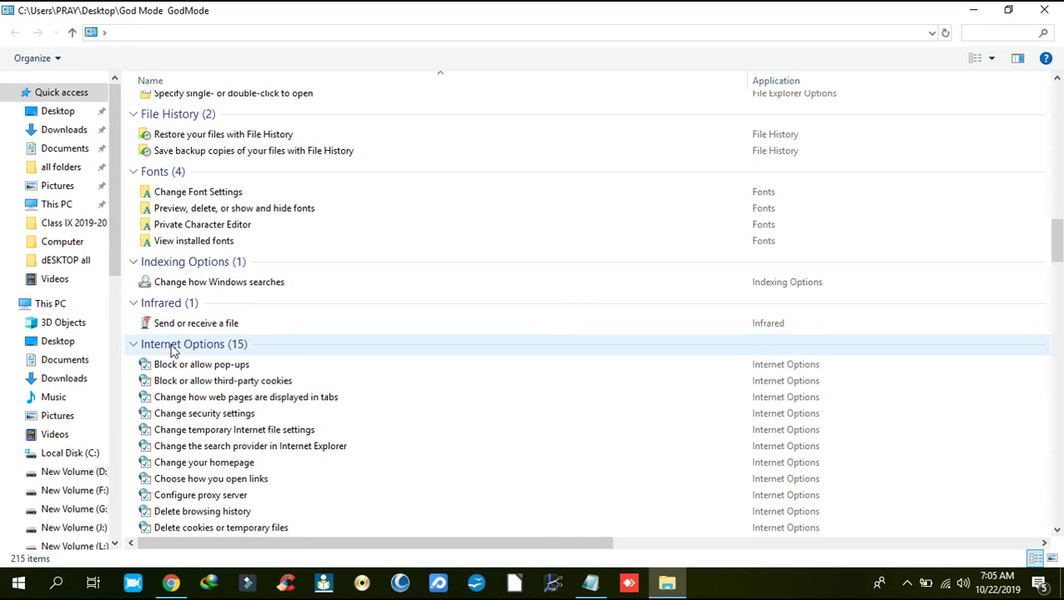
scroll(267, 356, "down", 7)
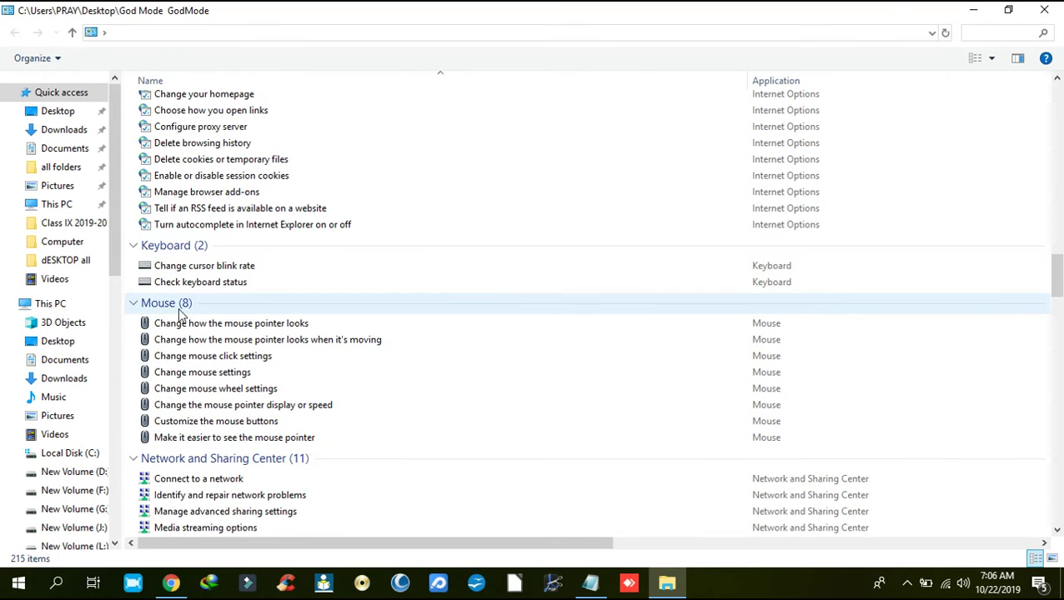
left_click(1042, 12)
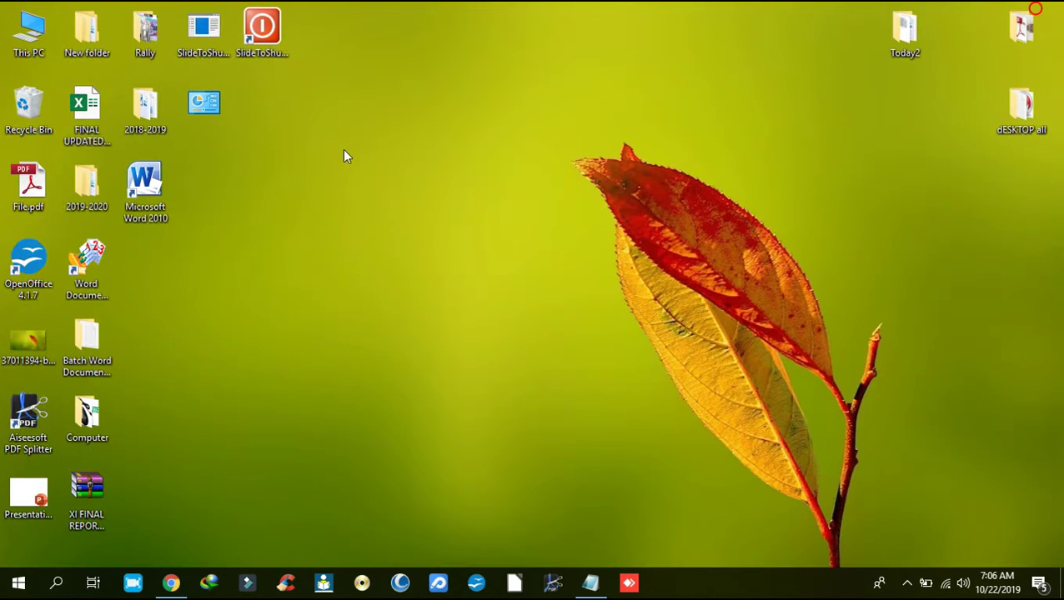
left_click_drag(202, 112, 28, 107)
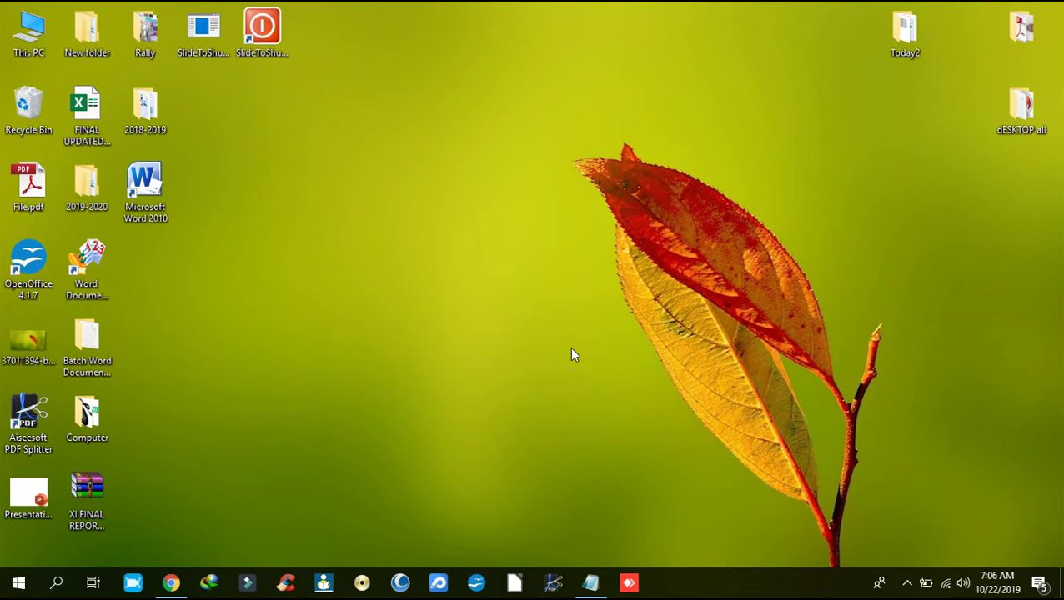
Copy the whole God Mode line, including its label, from the Notepad notes and minimize Notepad
left_click(590, 583)
left_click(787, 113)
left_click_drag(787, 112, 3, 83)
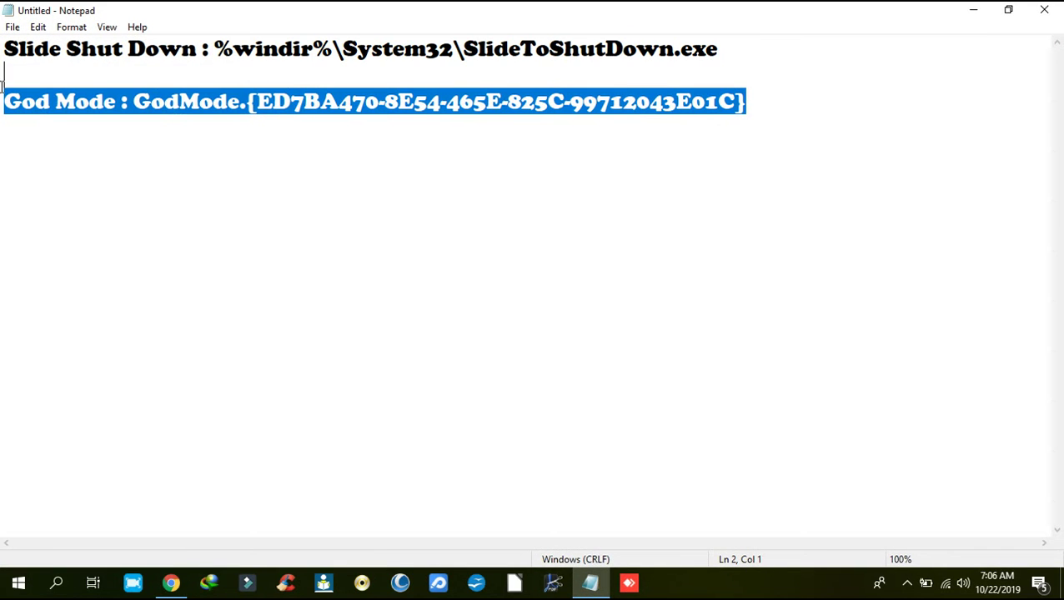
right_click(194, 101)
left_click(222, 154)
left_click(977, 10)
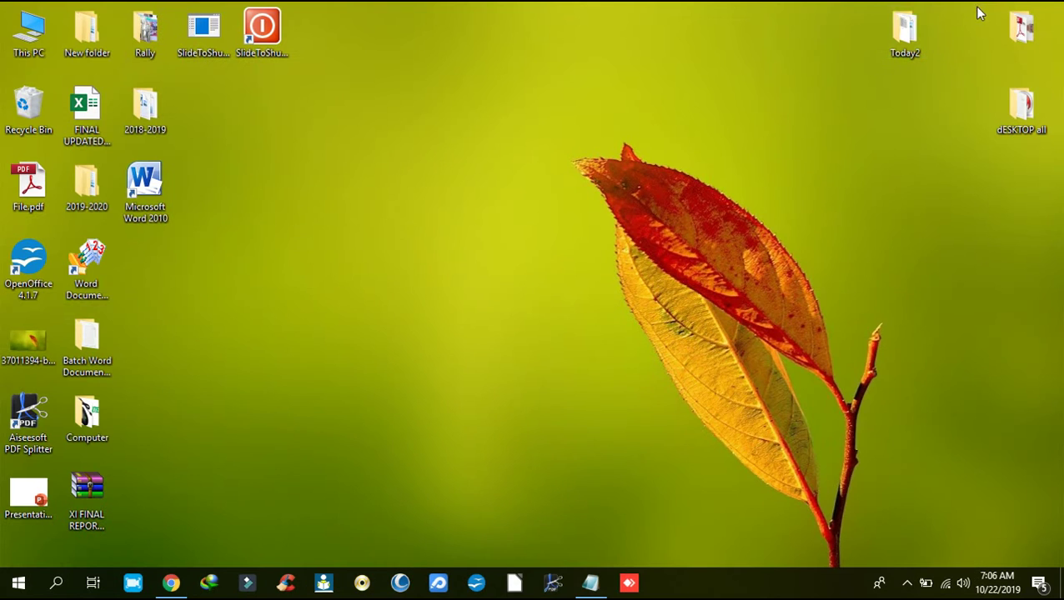
Create a new folder on the desktop below the SlideToShutDown shortcut
right_click(252, 98)
left_click(375, 273)
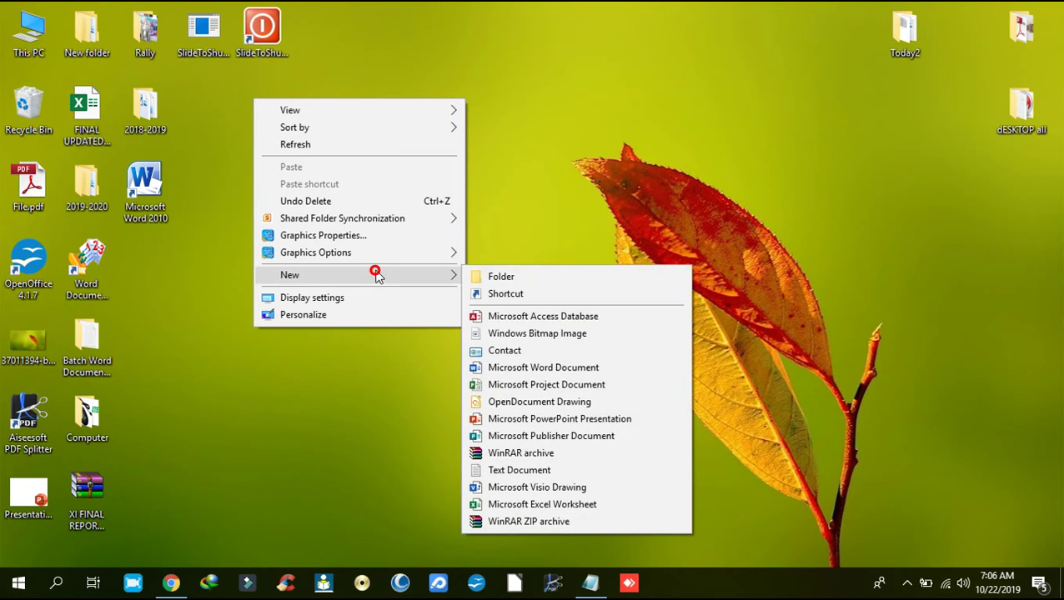
left_click(502, 276)
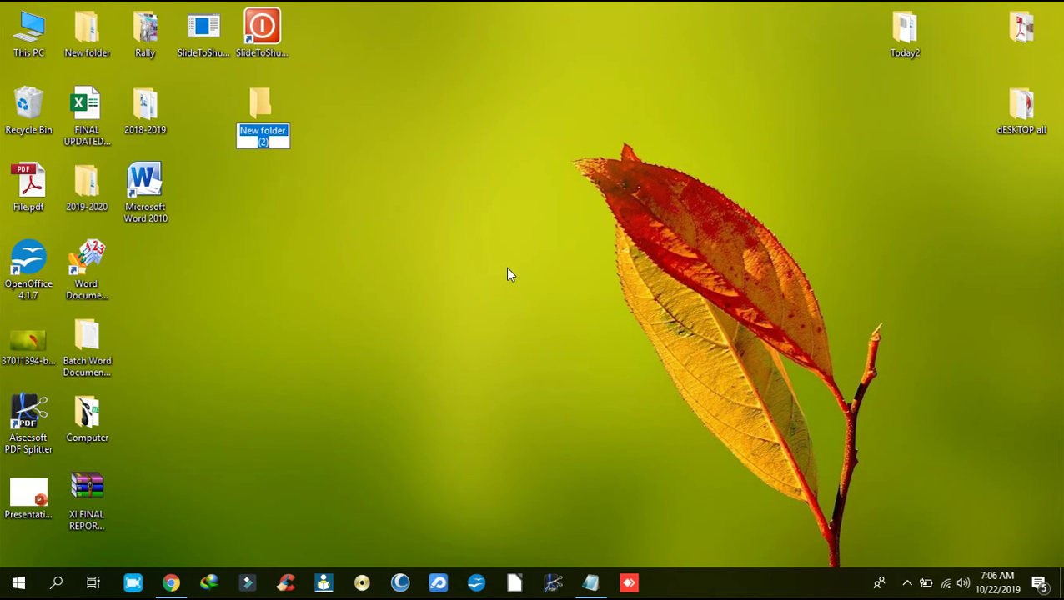
Try to name the new folder with the whole copied God Mode line, including its label
key("ctrl+v")
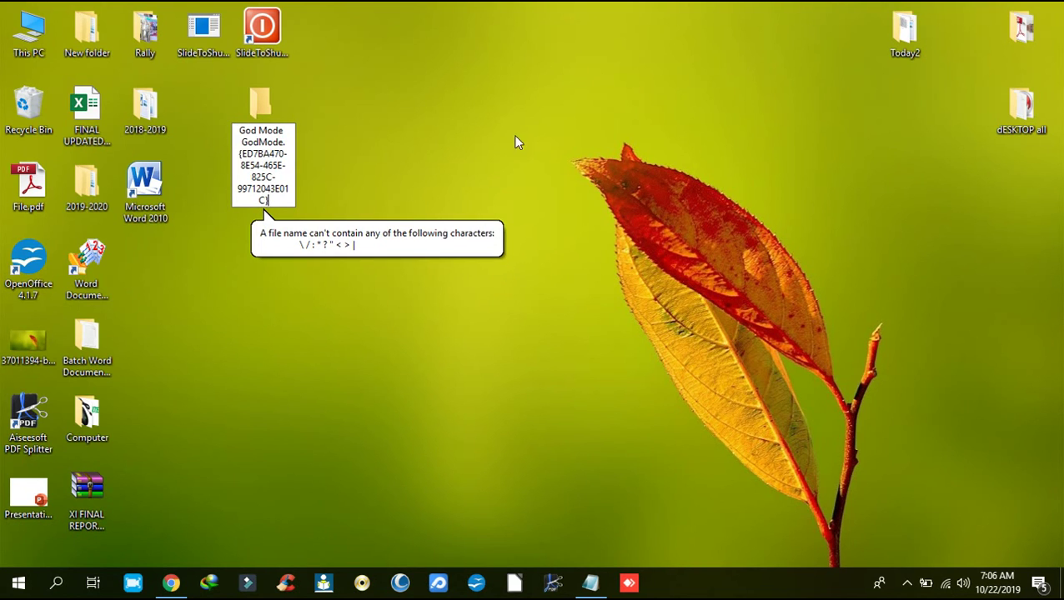
left_click(512, 121)
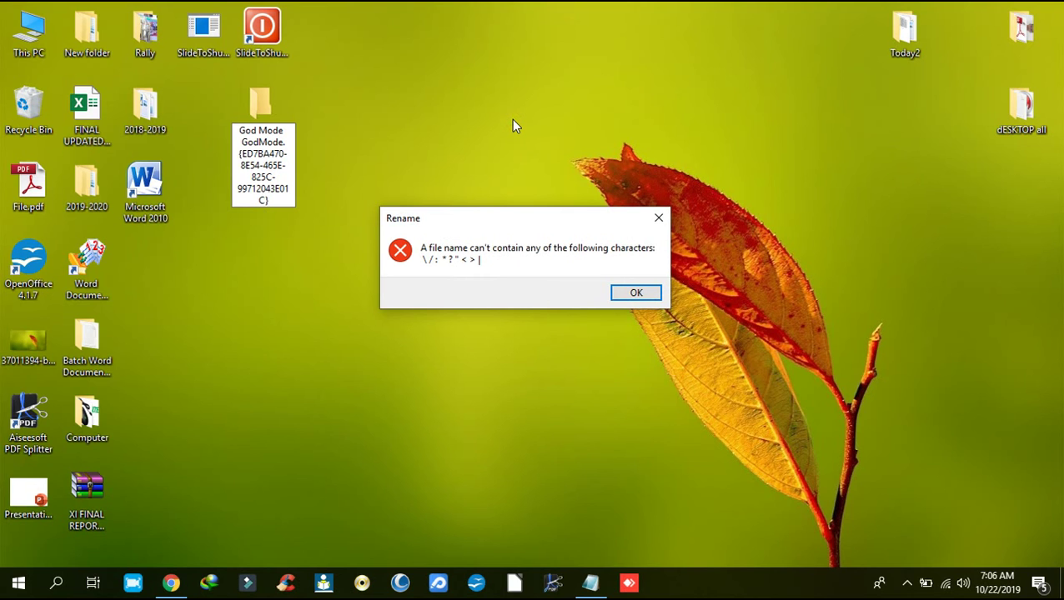
left_click(622, 294)
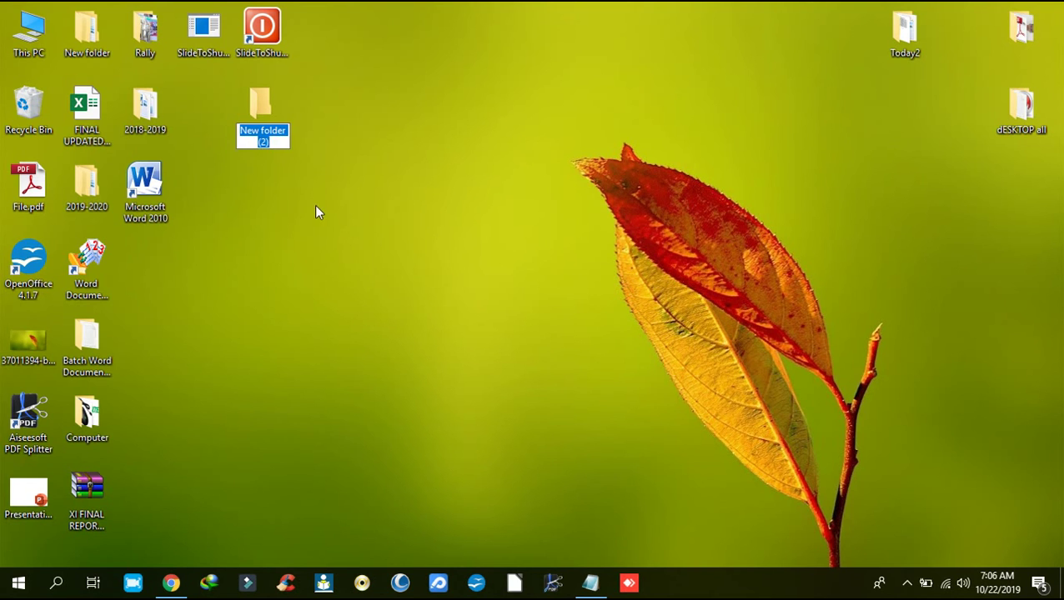
key("Escape")
Copy only GodMode.{ED7BA470-8E54-465E-825C-99712043E01C} from the Notepad notes and minimize Notepad
left_click(589, 583)
left_click(242, 192)
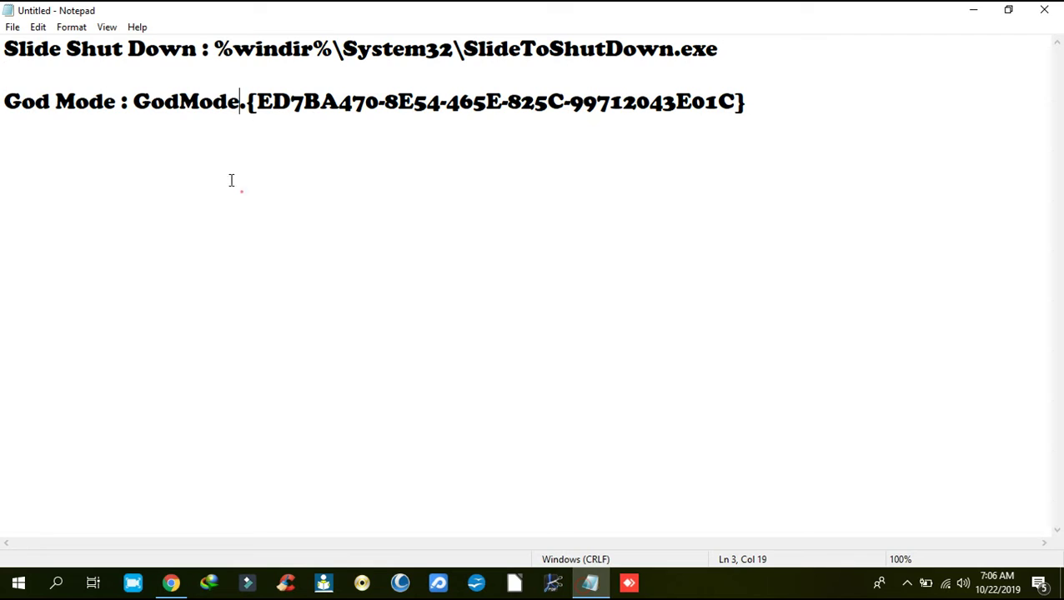
left_click_drag(133, 99, 800, 110)
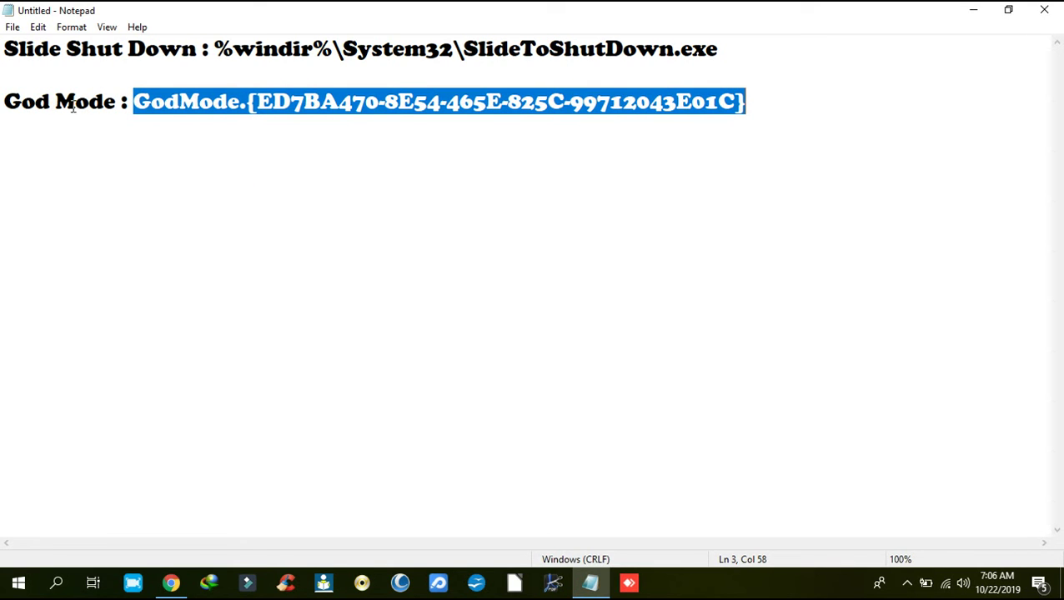
right_click(188, 104)
left_click(250, 155)
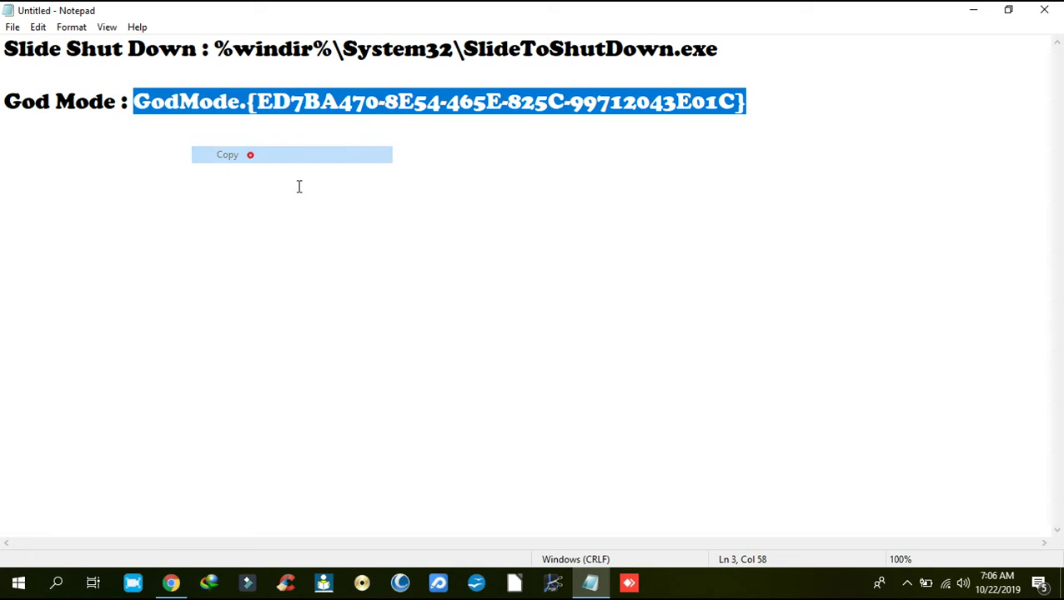
left_click(974, 10)
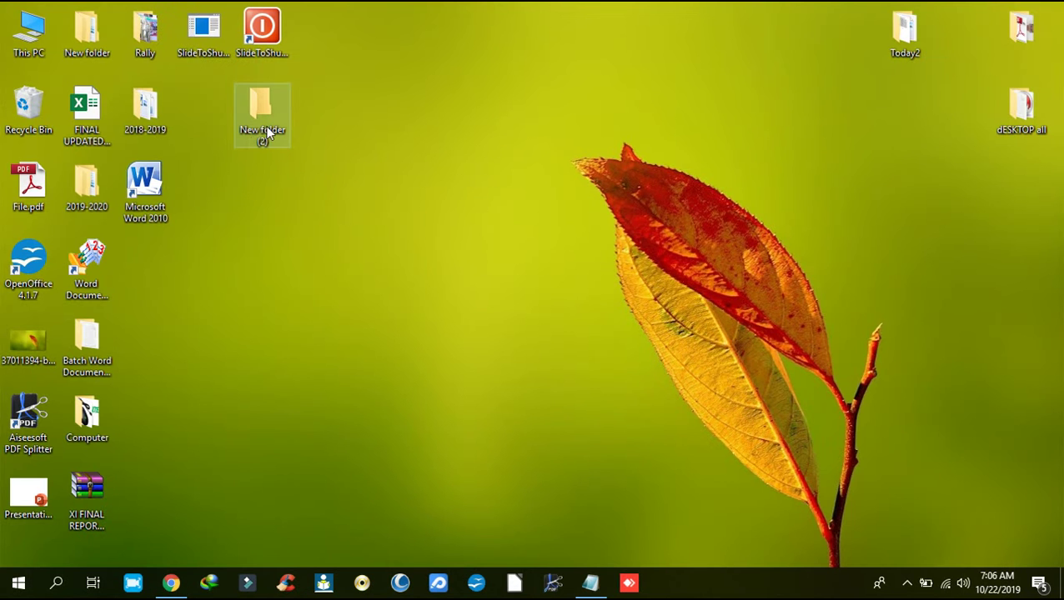
Rename New folder (2) to GodMode.{ED7BA470-8E54-465E-825C-99712043E01C} and place it beside the 2018-2019 folder on the desktop
right_click(266, 132)
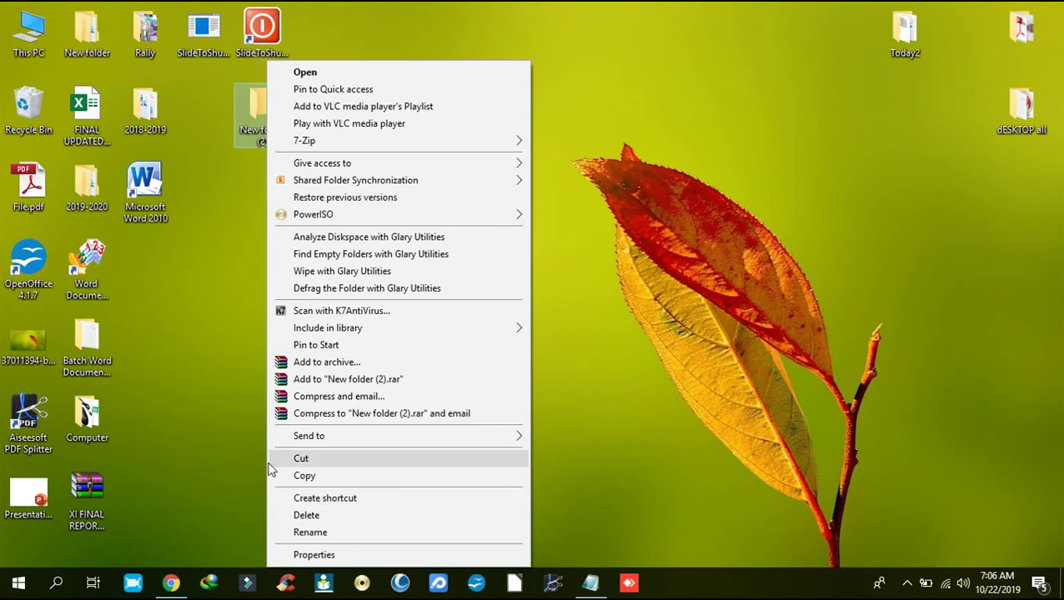
left_click(306, 528)
right_click(259, 134)
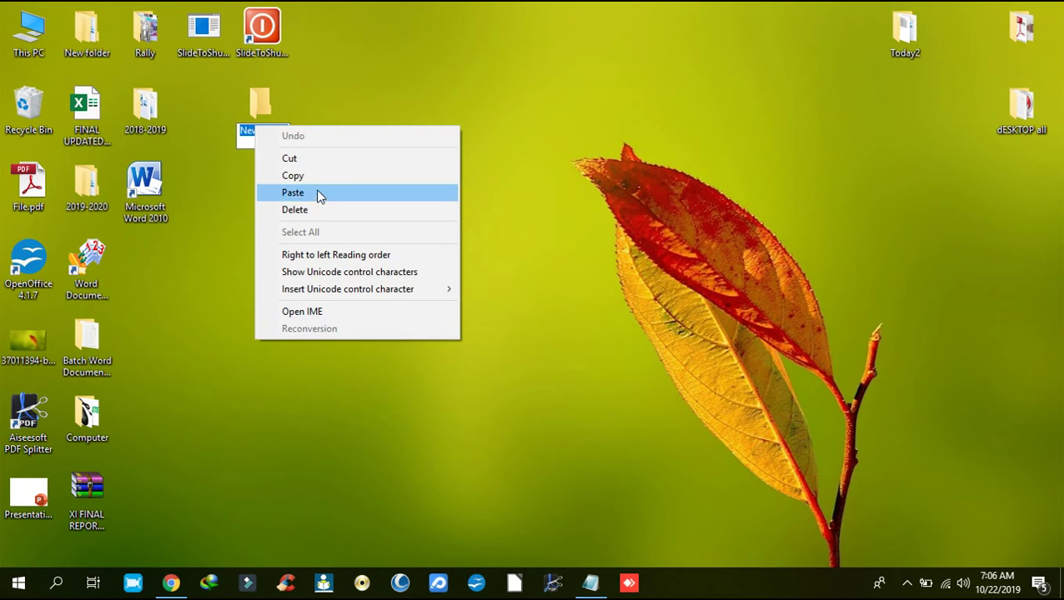
left_click(317, 192)
left_click(536, 231)
left_click(526, 231)
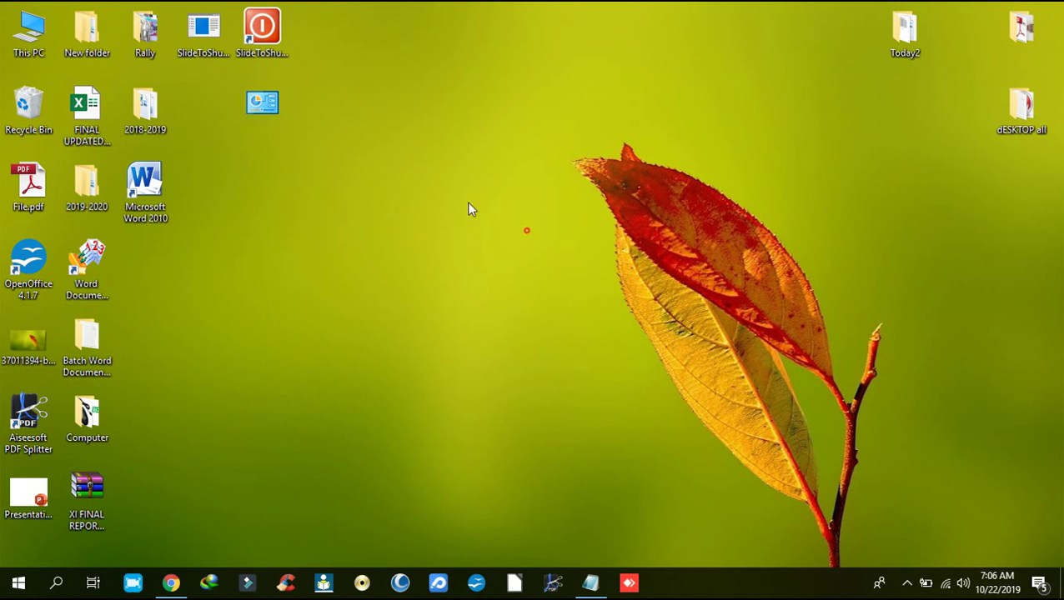
left_click_drag(223, 112, 225, 127)
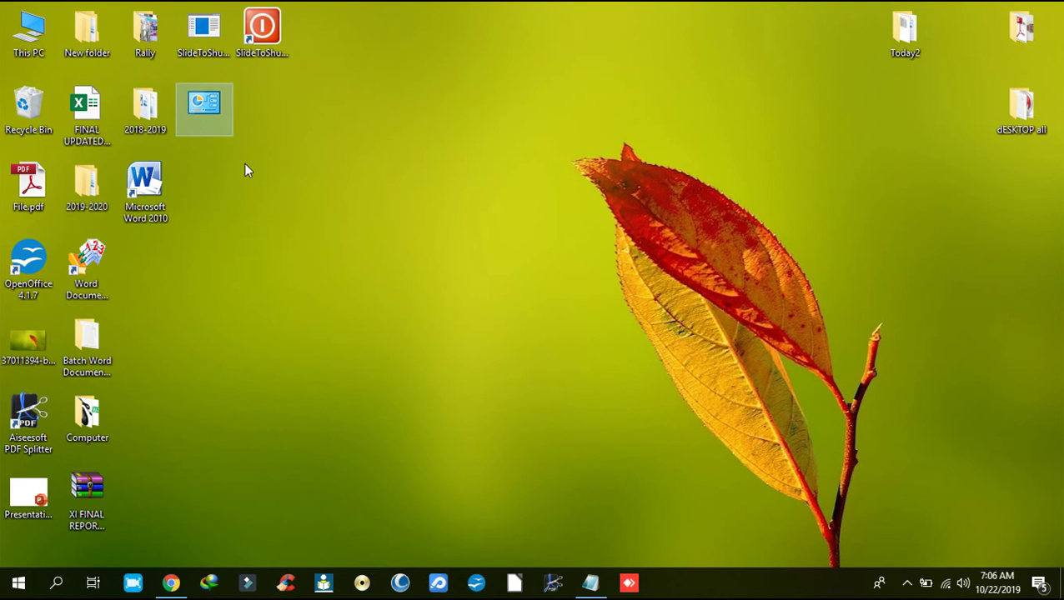
Open the GodMode item, view the Add clocks for different time zones setting under Date and Time and cancel it
double_click(203, 111)
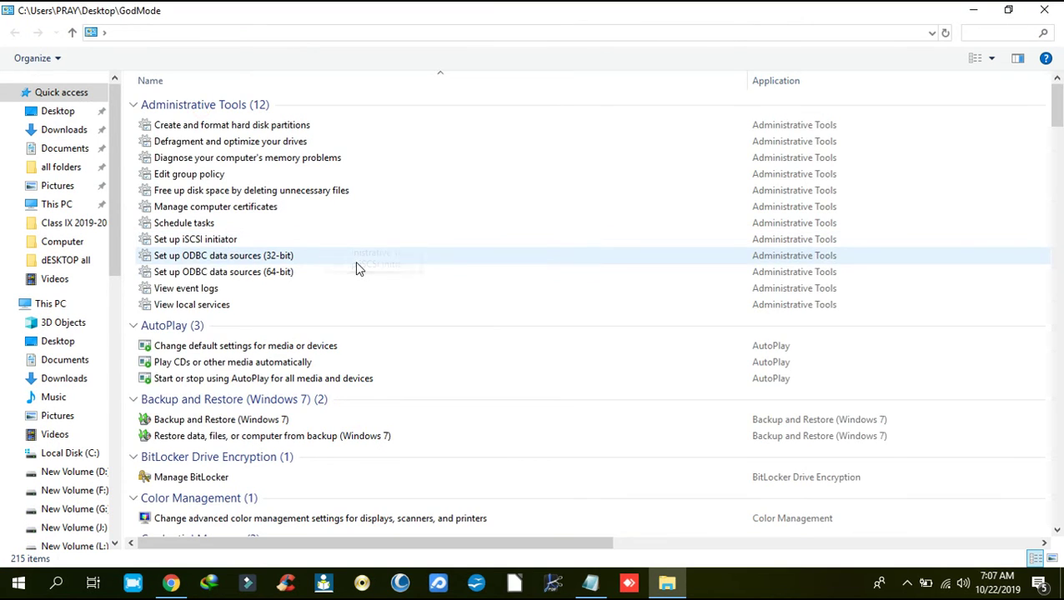
scroll(355, 265, "down", 5)
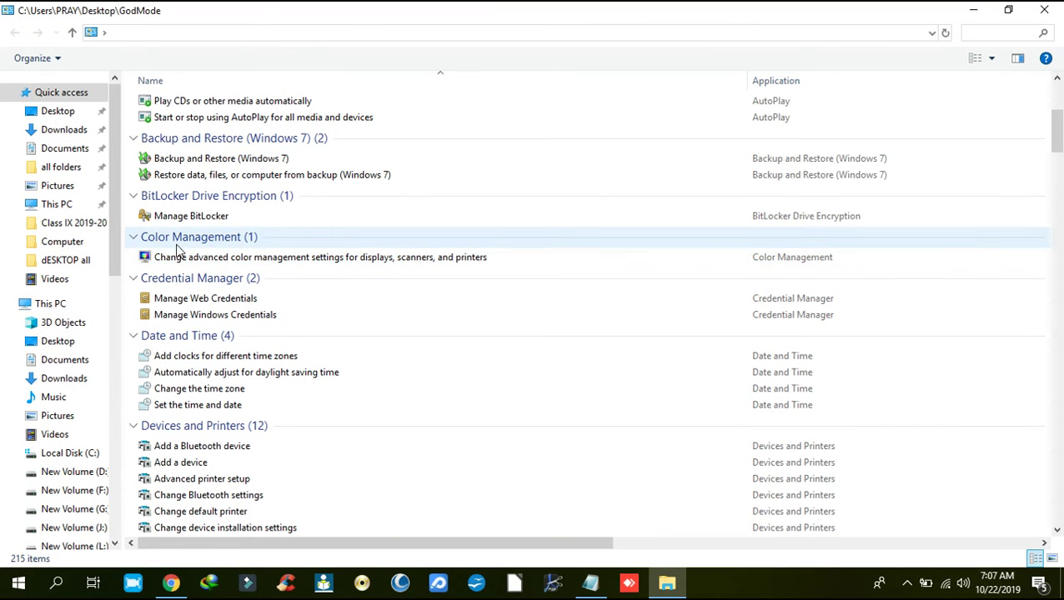
double_click(185, 338)
double_click(185, 339)
double_click(194, 357)
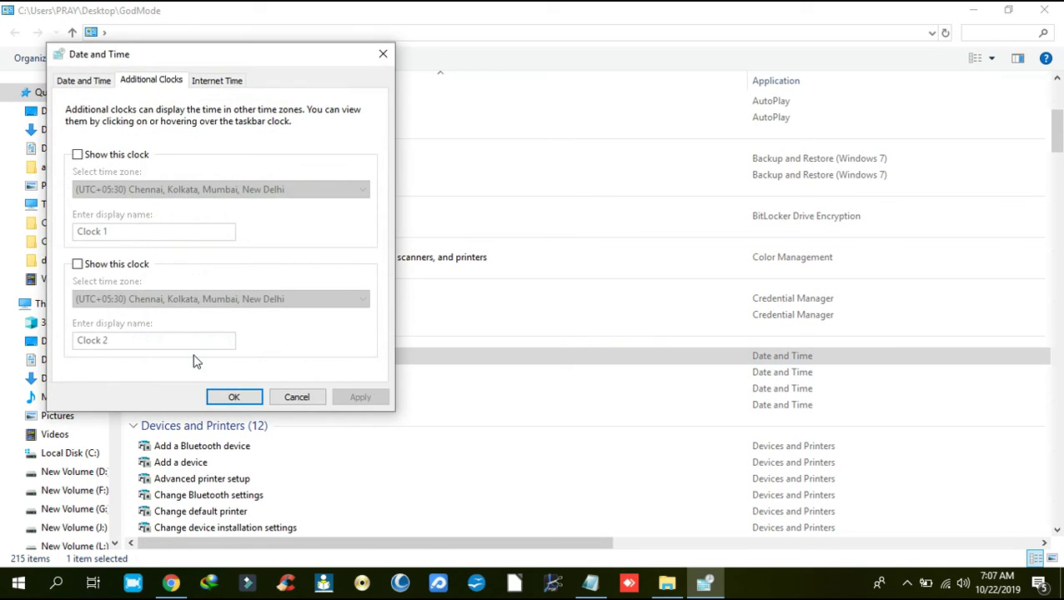
left_click(288, 401)
View Add a Bluetooth device under Devices and Printers and cancel without adding anything
scroll(288, 404, "down", 3)
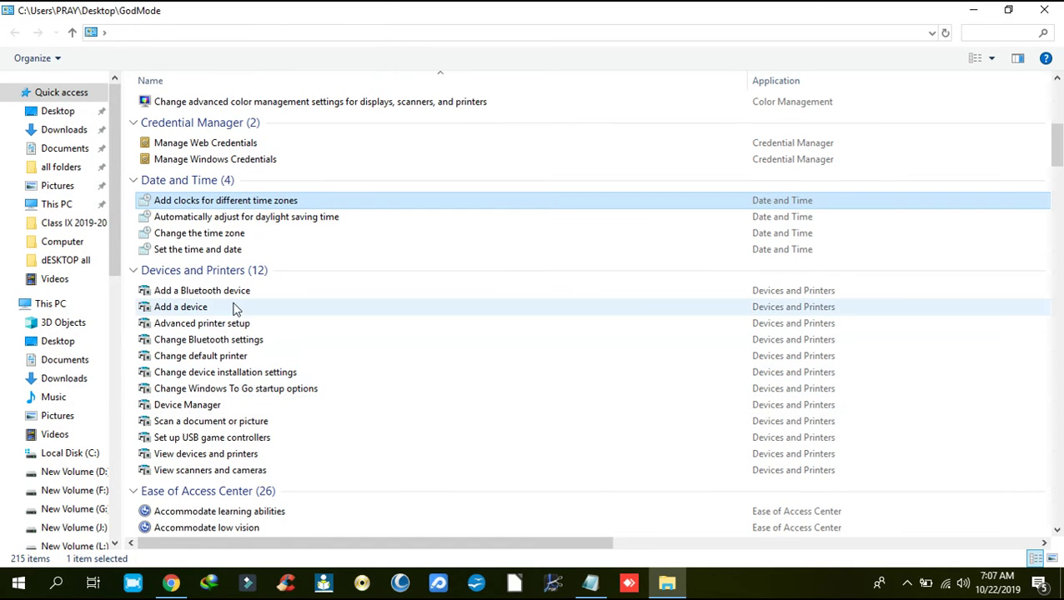
double_click(228, 294)
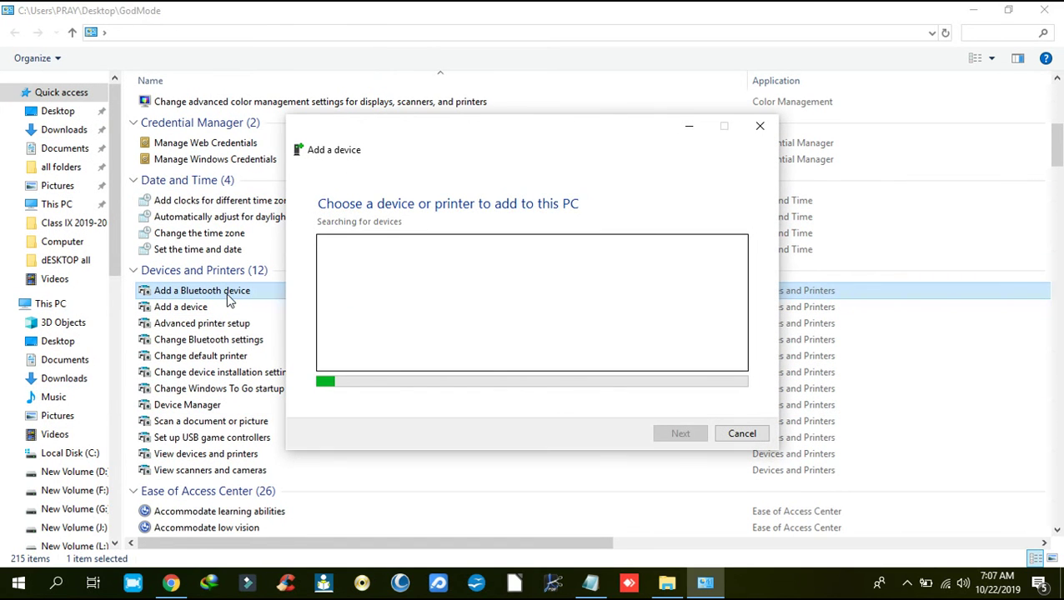
left_click(741, 434)
Look through the GodMode settings from Ease of Access Center down to Sound and close the window
scroll(310, 388, "down", 5)
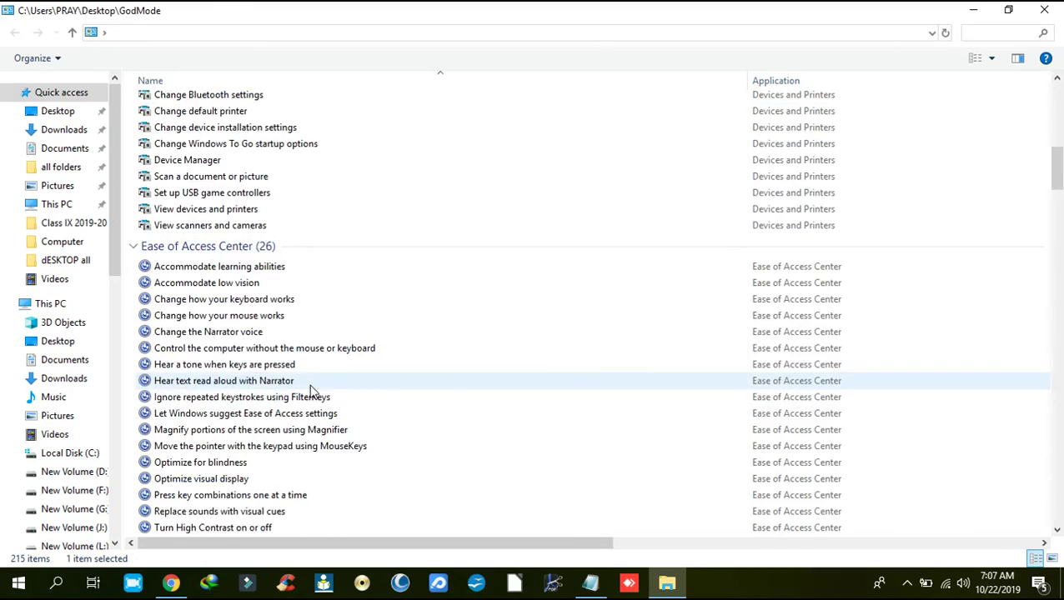
scroll(310, 390, "down", 20)
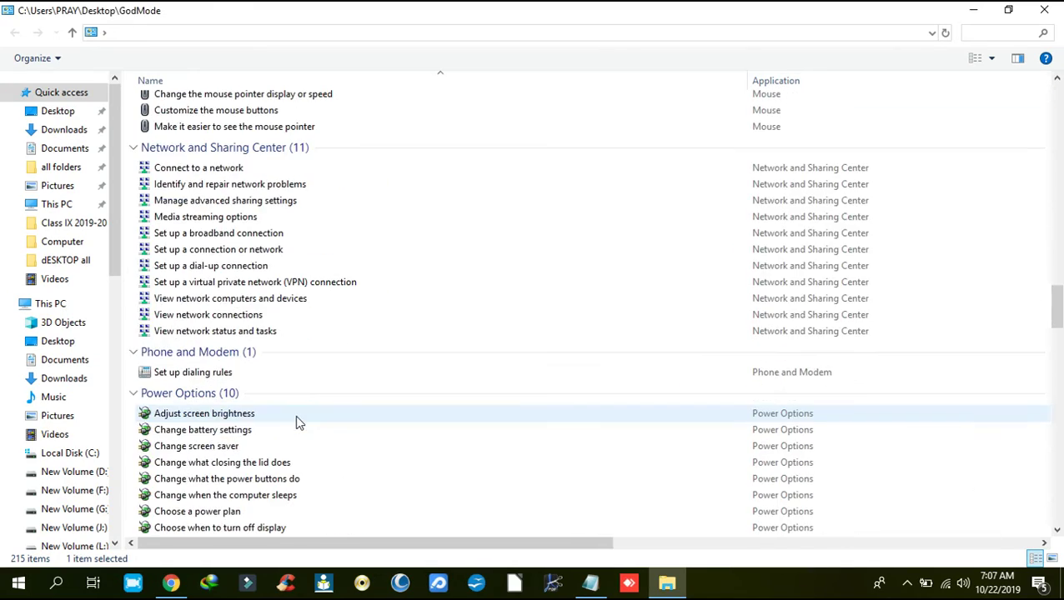
scroll(295, 421, "down", 8)
scroll(293, 427, "down", 10)
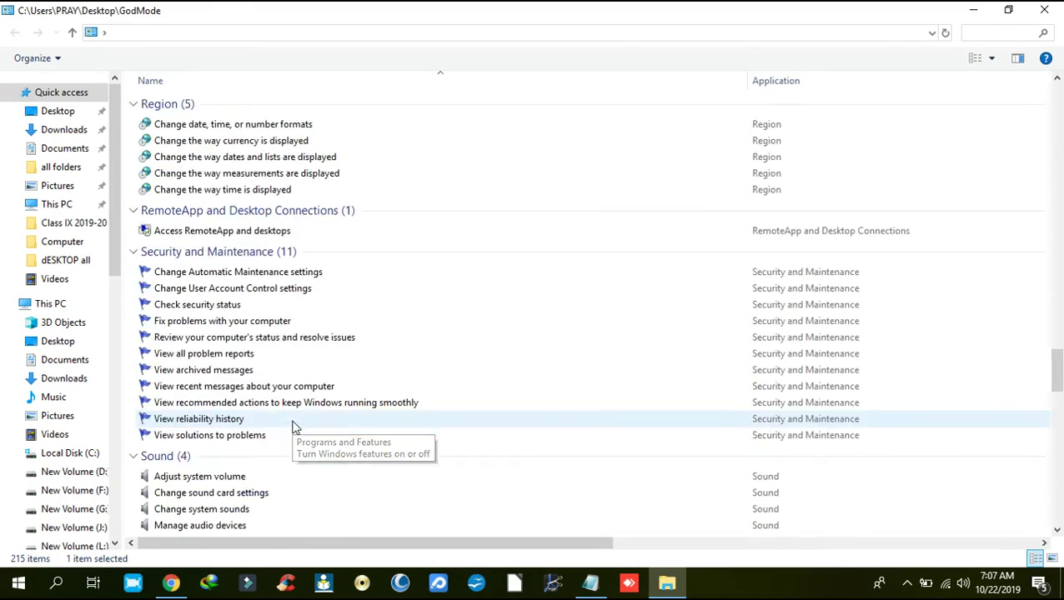
key("alt+F4")
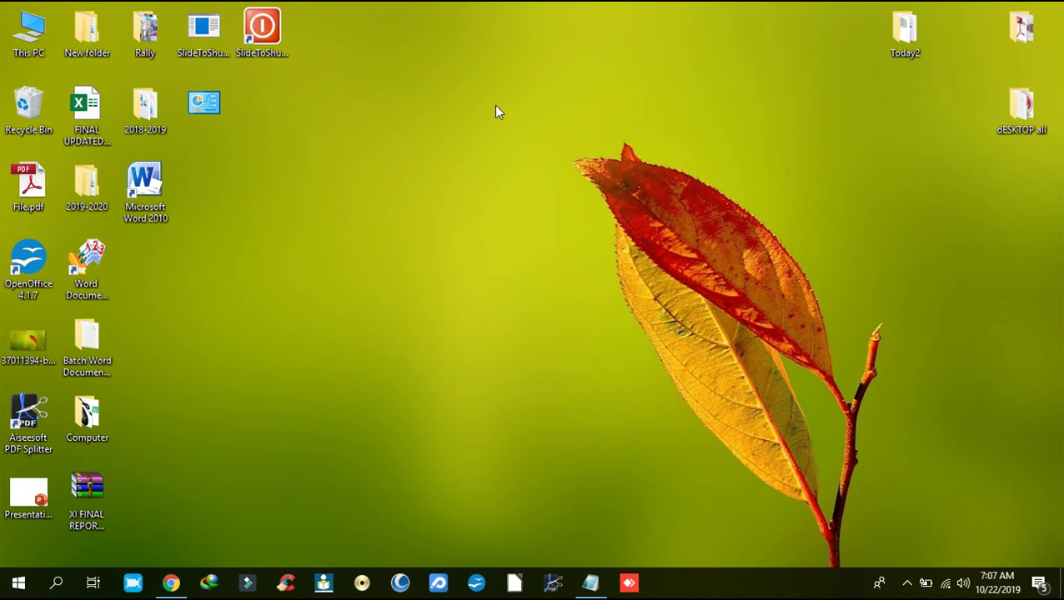